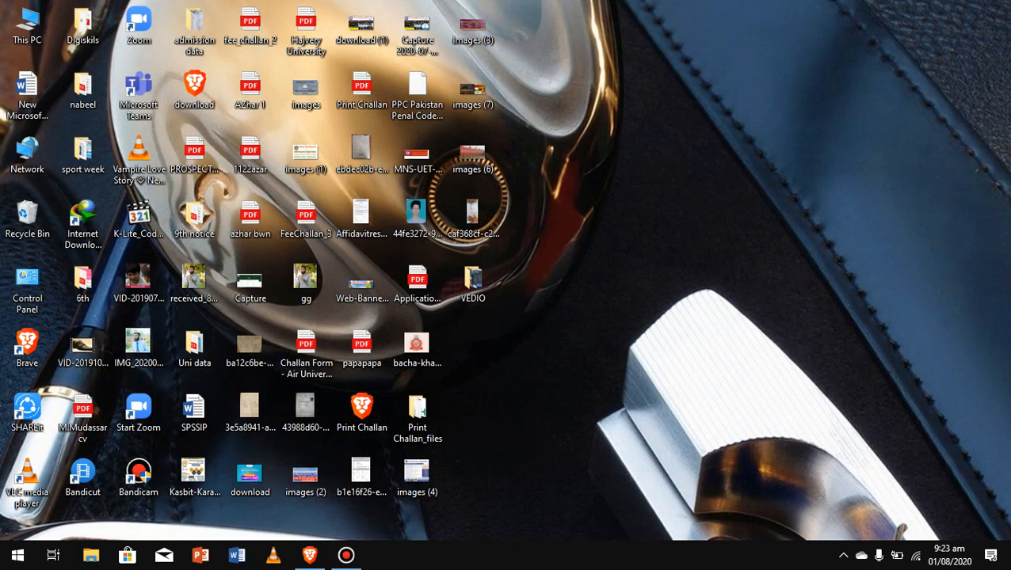
Search Google in Brave for 'leads university lahore'.
click(309, 555)
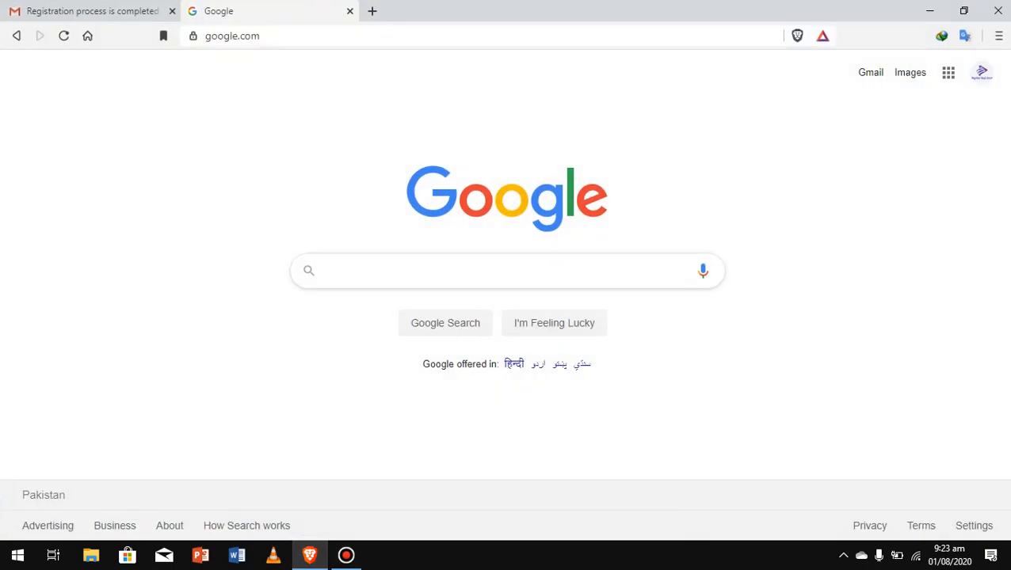
text(l)
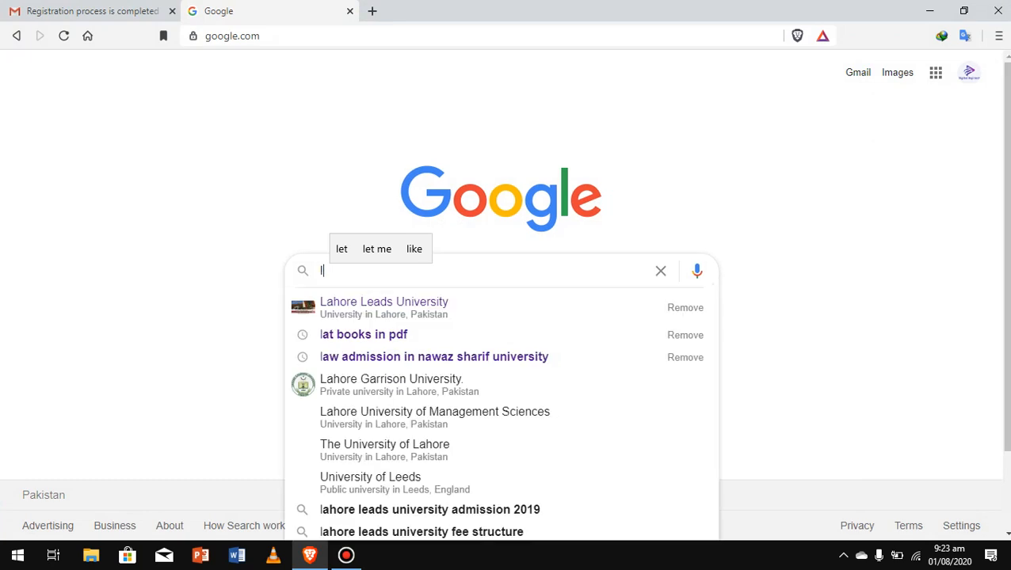
text(eads university lahore)
key(Return)
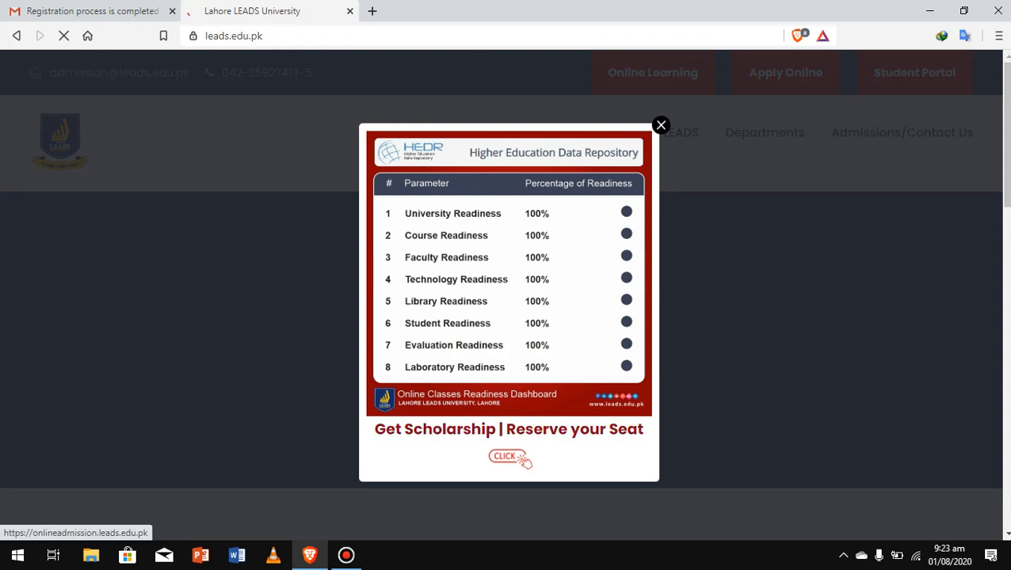
Dismiss the LEADS homepage popup and open the online admission registration form in a new tab.
click(509, 428)
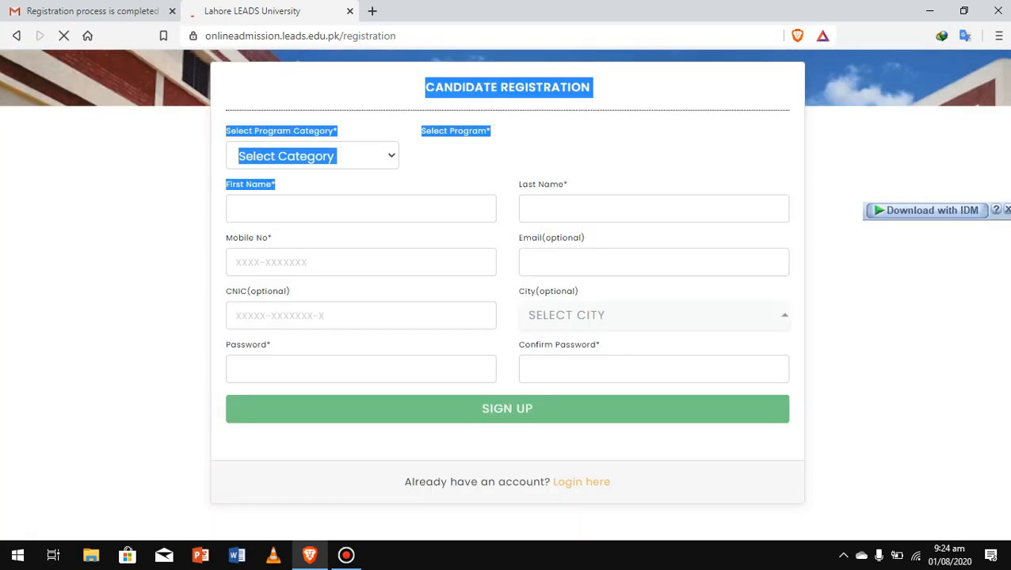
click(317, 263)
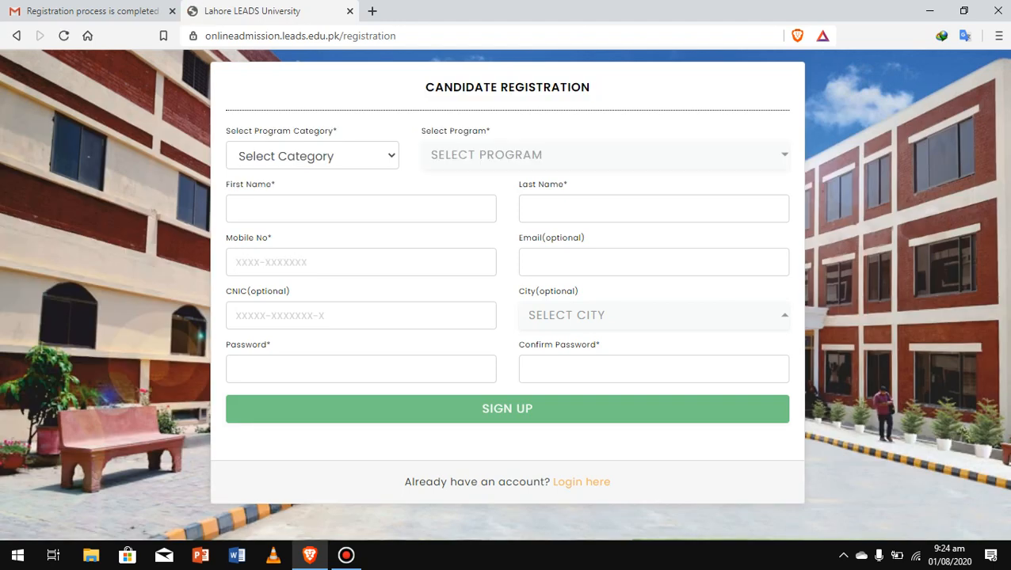
click(16, 36)
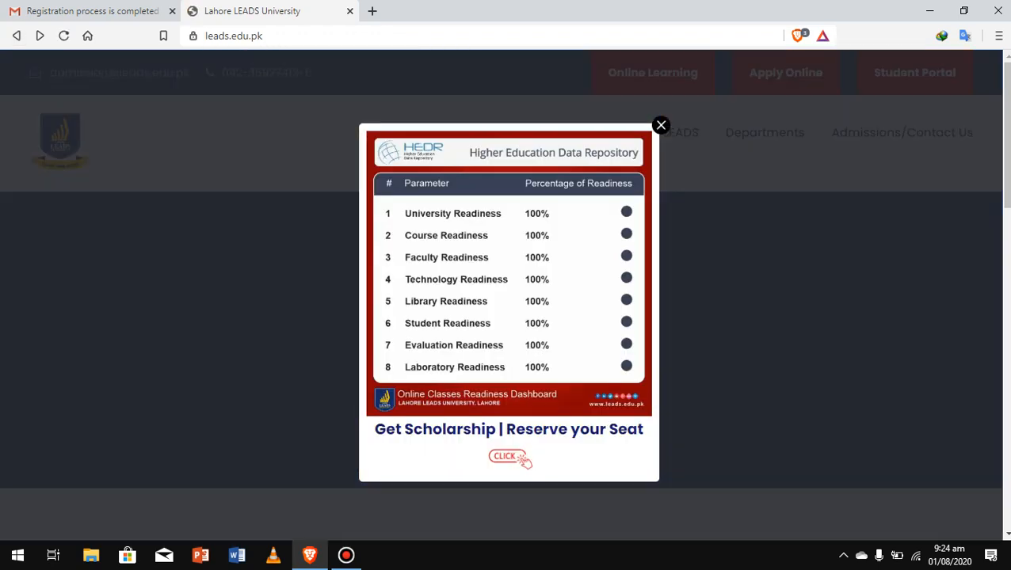
click(660, 126)
click(786, 72)
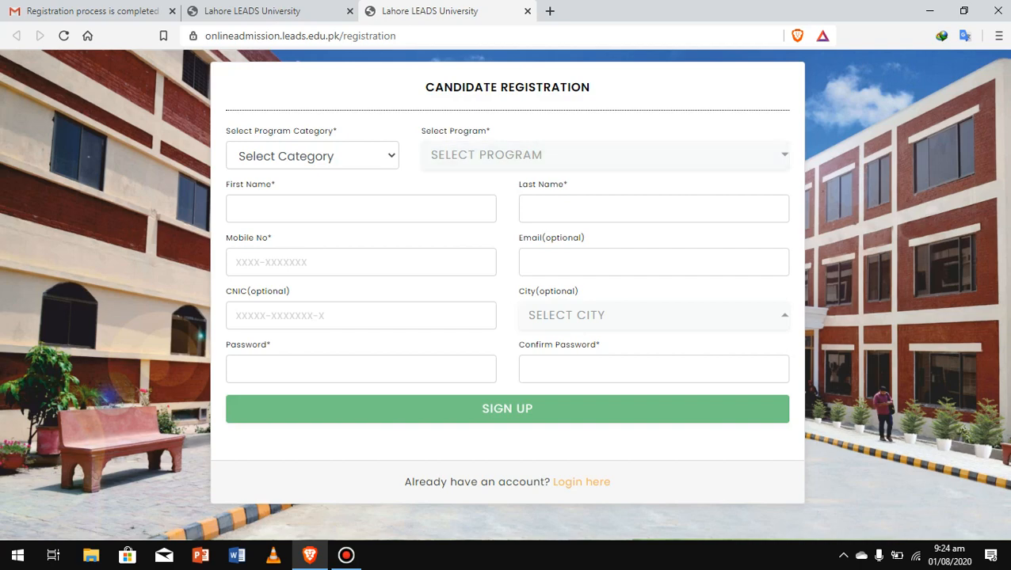
Choose the UnderGraduate category and the Bachelor of Studies (BS) in Commerce program.
click(312, 156)
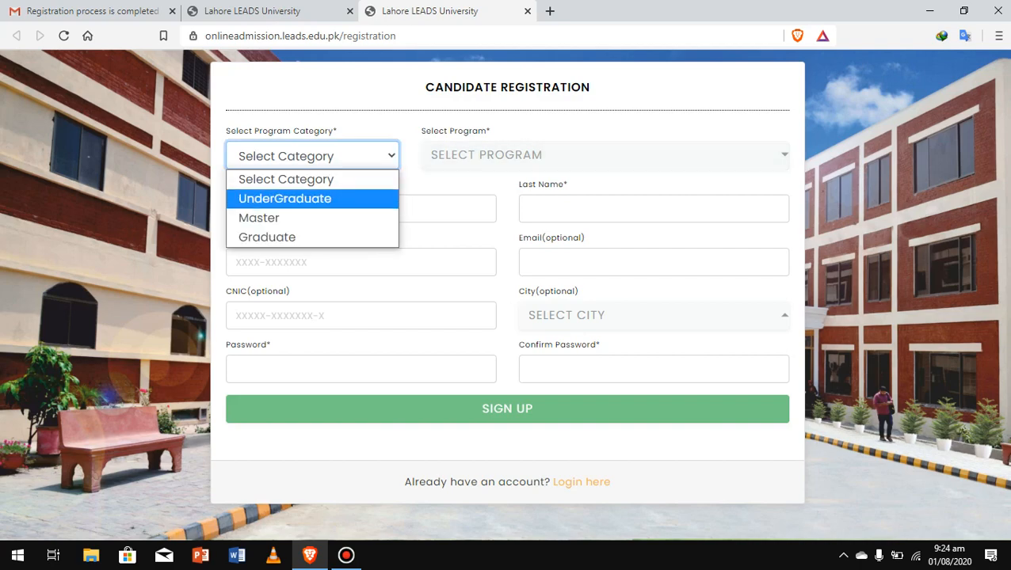
key(Return)
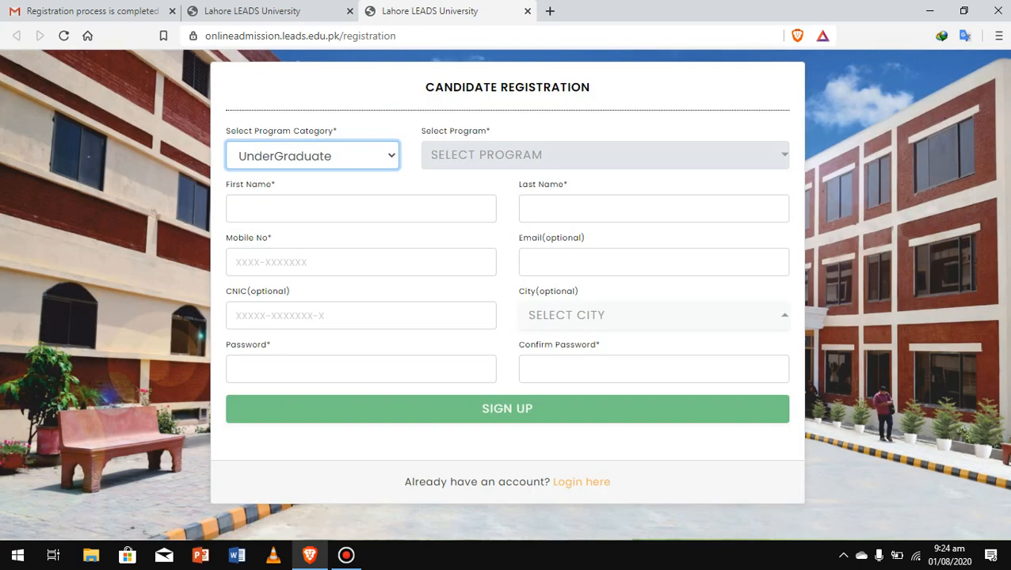
key(Return)
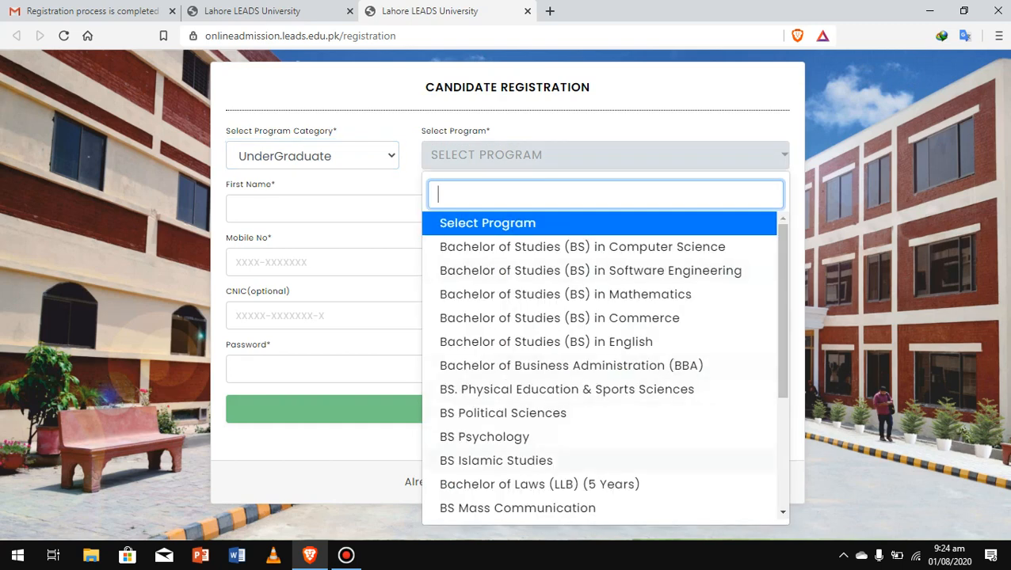
key(Down)
key(Down)
key(Down)
key(Down)
key(Return)
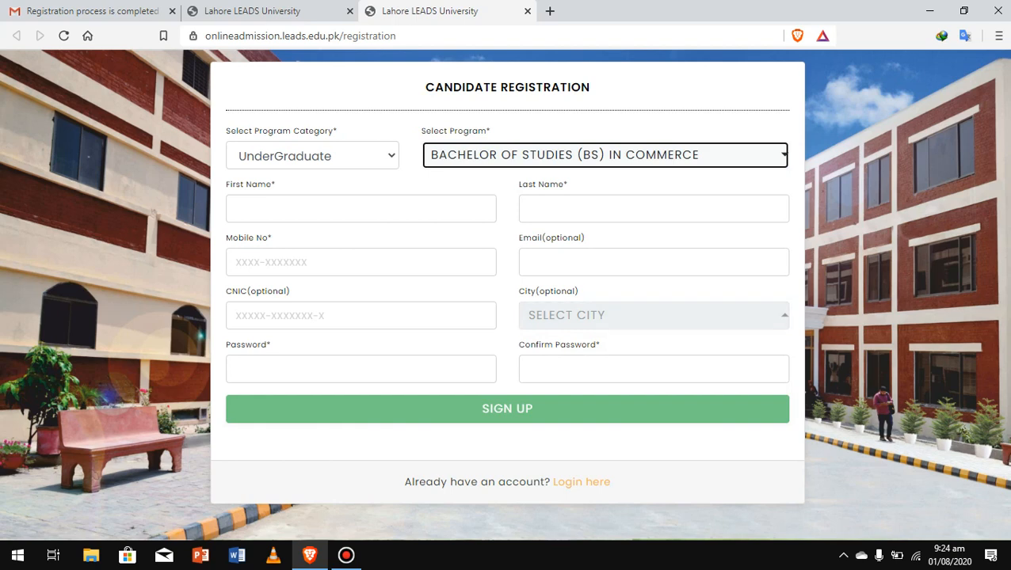
Fill First Name and Last Name from the browser's saved suggestions.
key(Tab)
key(Down)
key(Down)
key(Return)
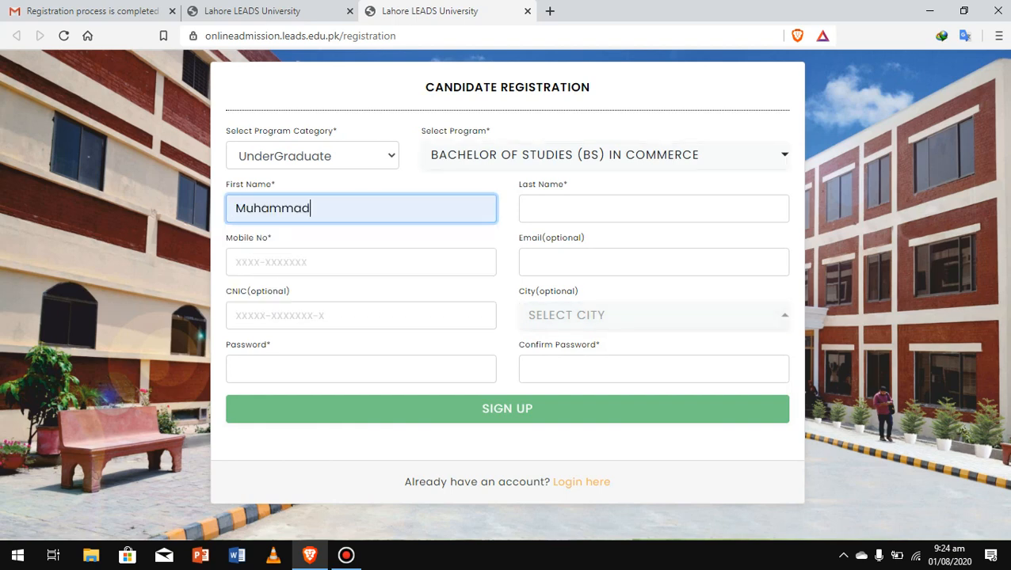
key(Tab)
key(Down)
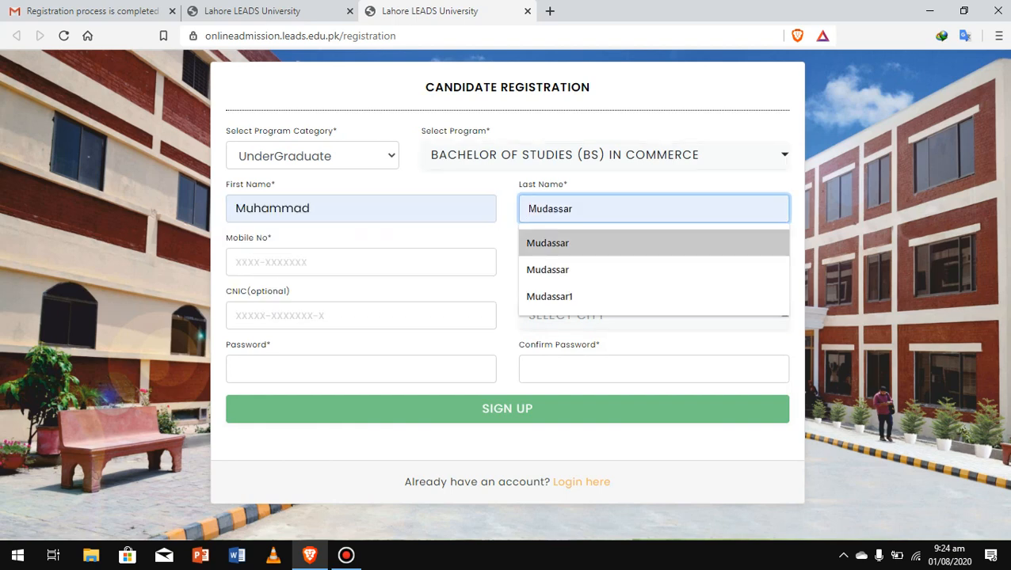
key(Return)
Enter the candidate's mobile number, correcting mistyped digits.
key(Tab)
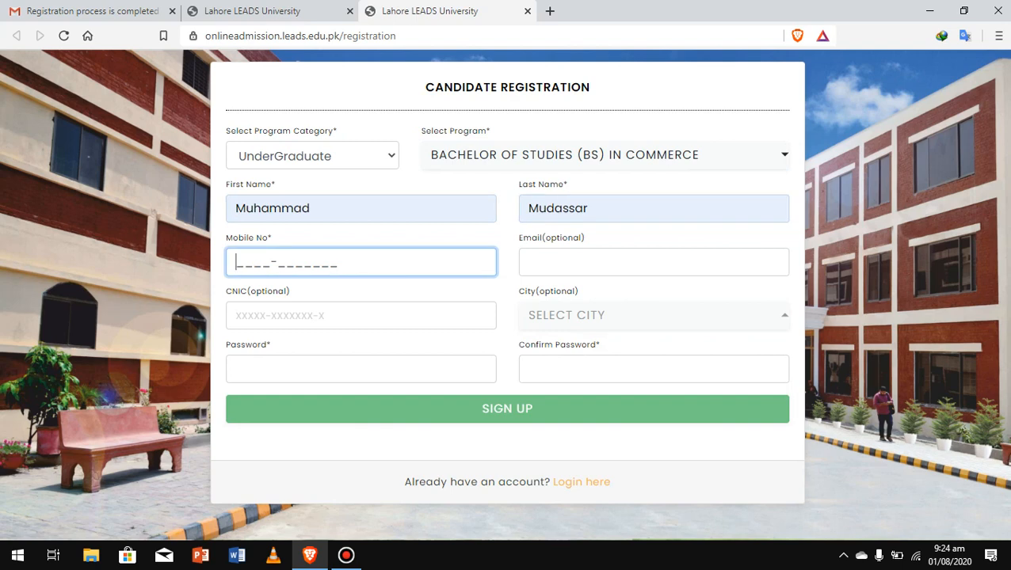
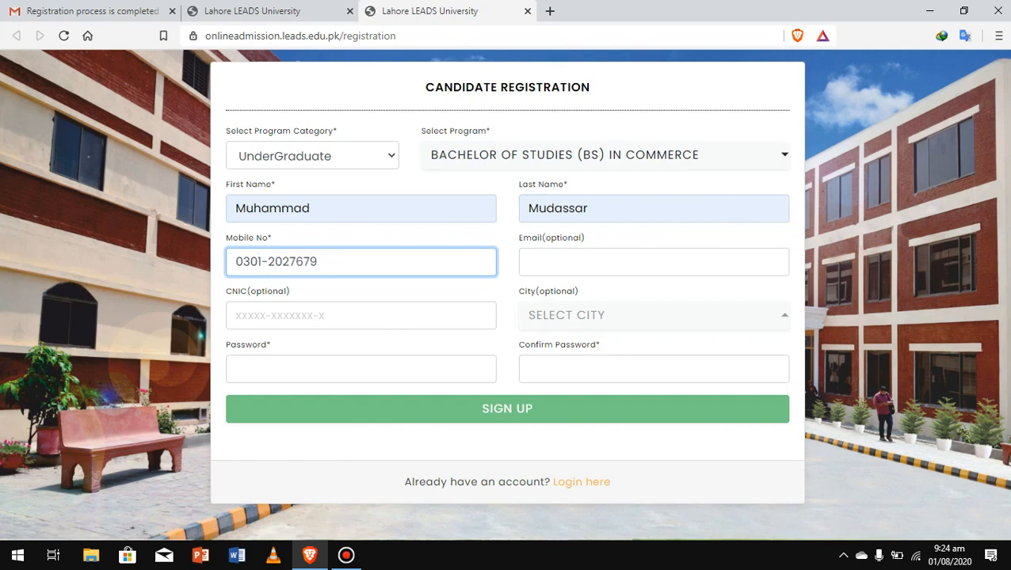
Fill the Email from a saved address and try a saved CNIC suggestion.
click(602, 262)
click(590, 302)
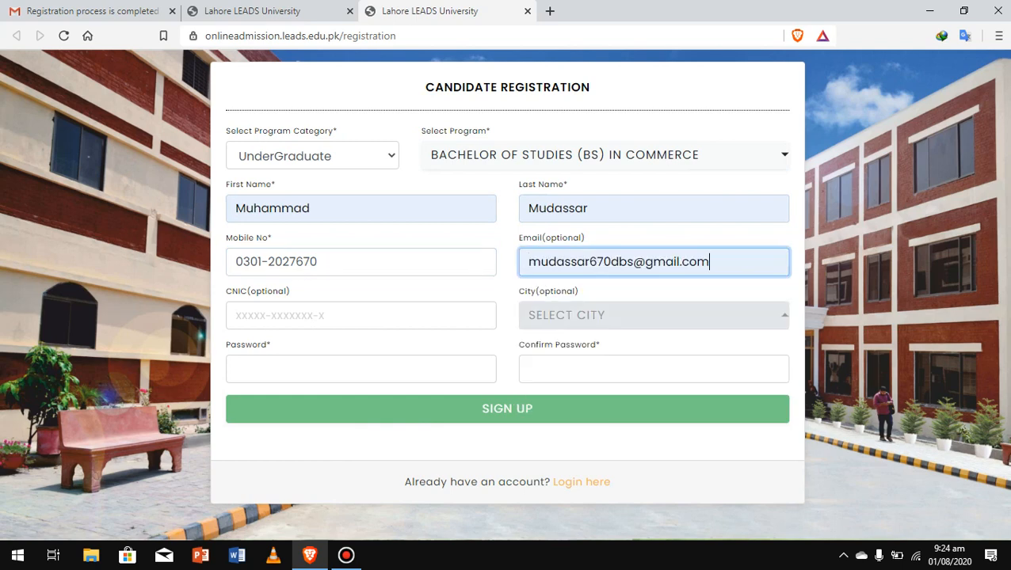
click(361, 315)
key(Down)
key(Down)
key(Down)
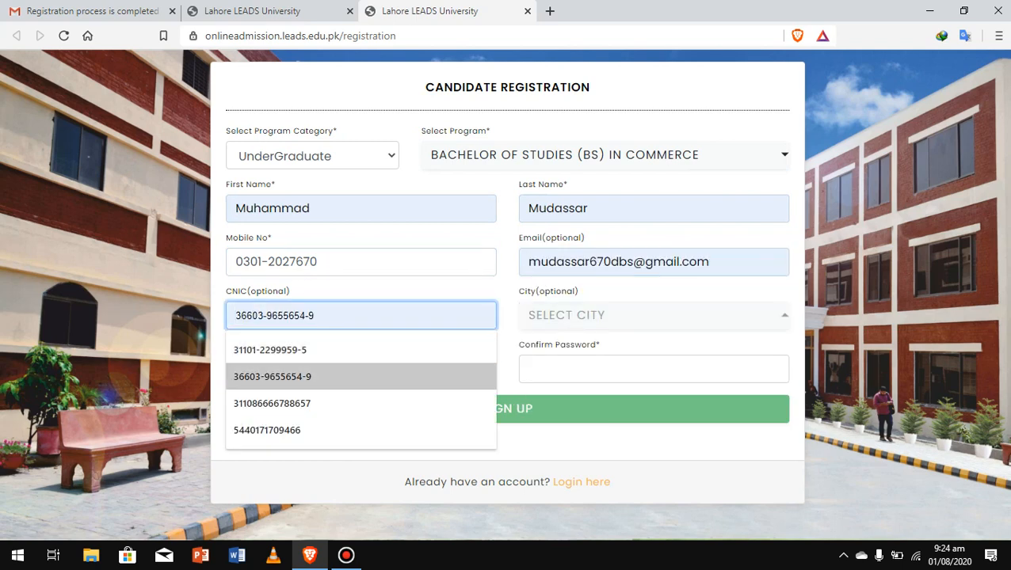
key(Up)
key(Return)
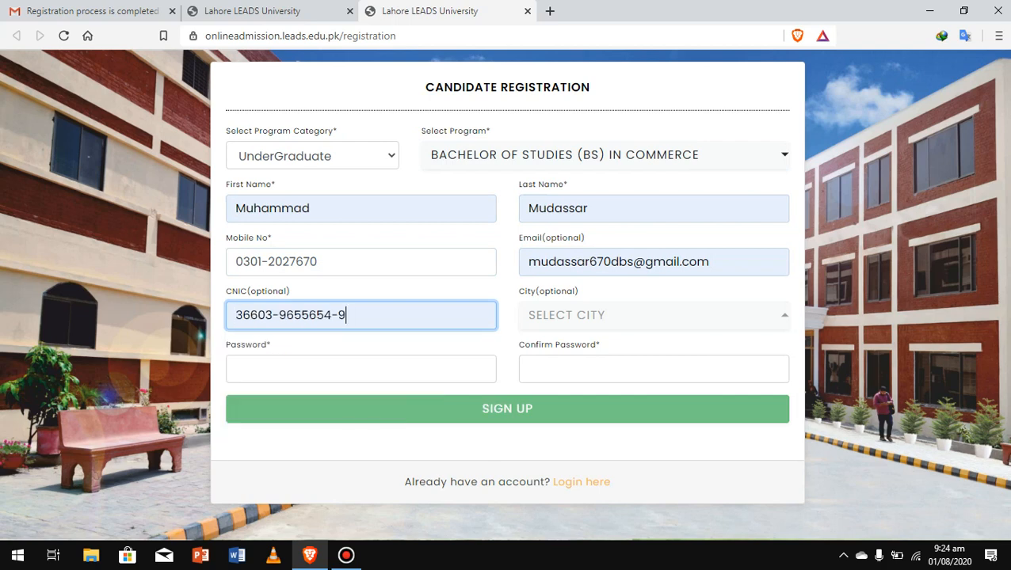
Clear the wrong CNIC entry and type the candidate's correct CNIC number.
key(BackSpace)
key(BackSpace)
key(BackSpace)
key(BackSpace)
key(BackSpace)
key(BackSpace)
key(BackSpace)
key(BackSpace)
key(BackSpace)
key(BackSpace)
key(BackSpace)
key(BackSpace)
key(BackSpace)
key(BackSpace)
key(BackSpace)
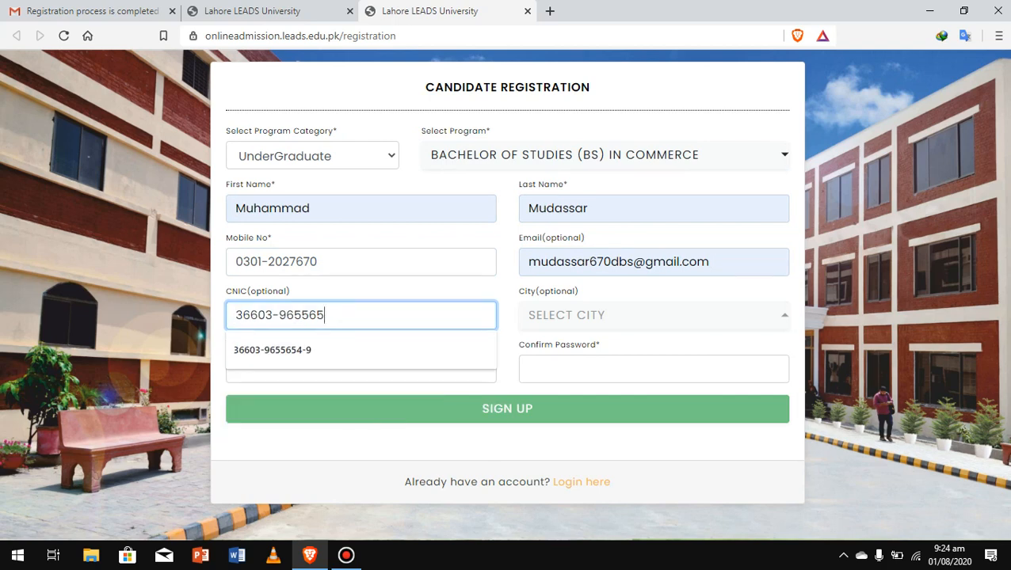
key(Down)
key(Down)
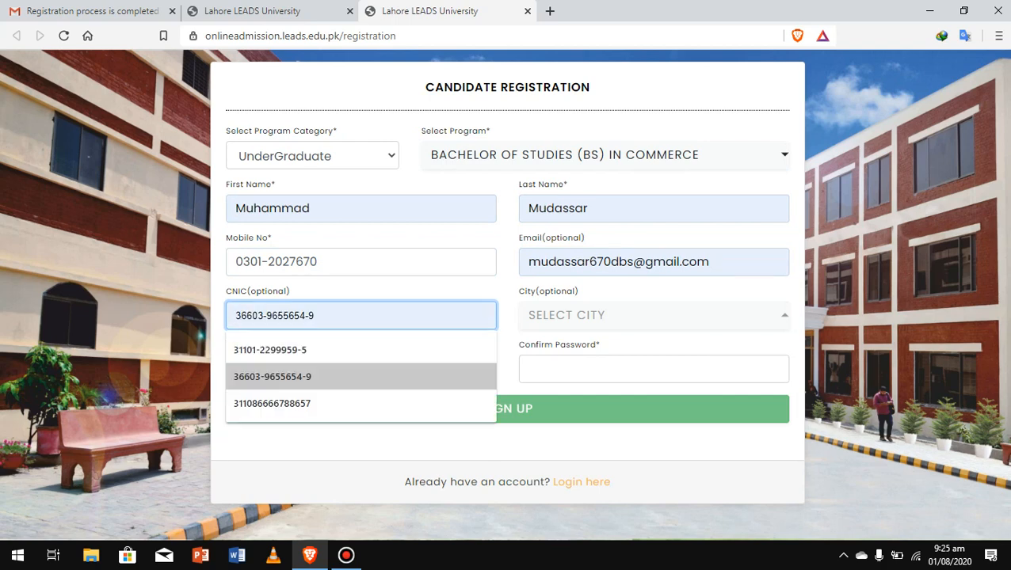
key(BackSpace)
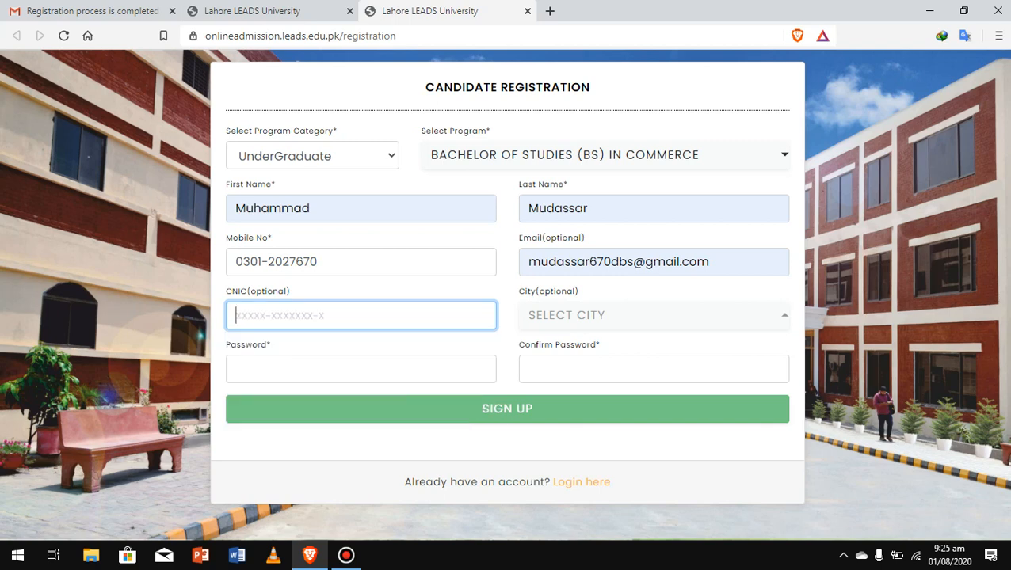
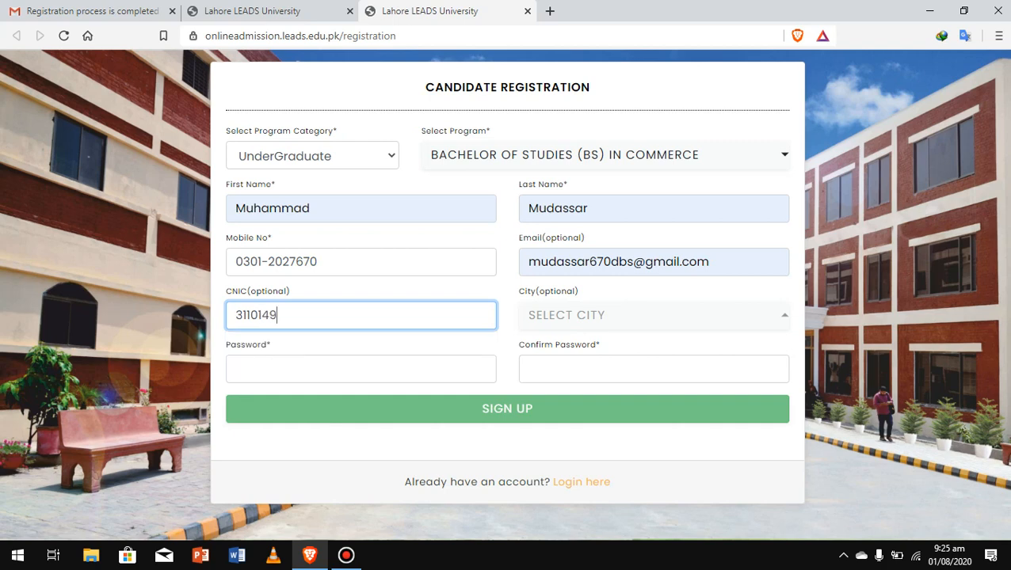
click(653, 315)
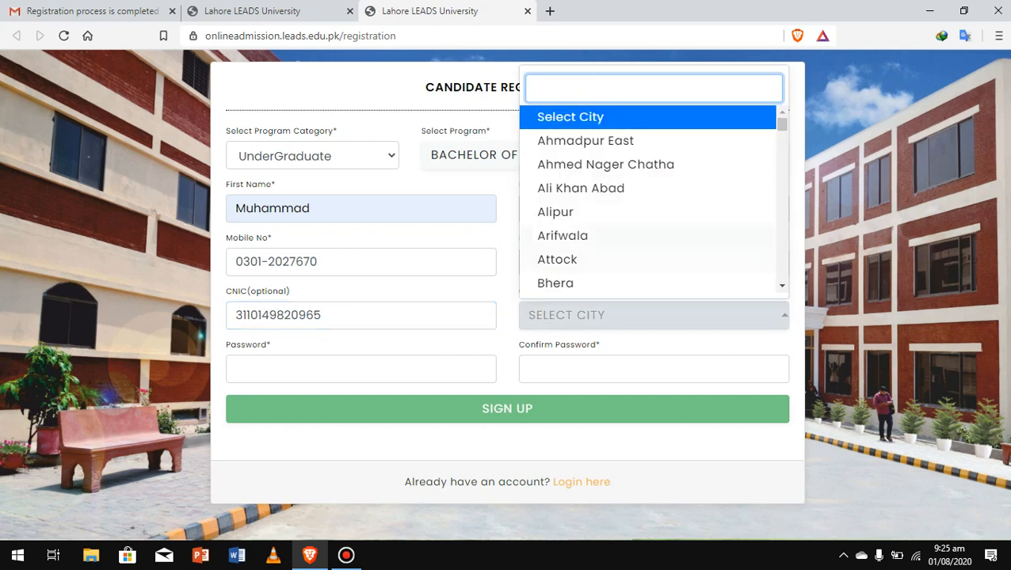
Search the city list and choose Bahawalnagar.
text(bbb)
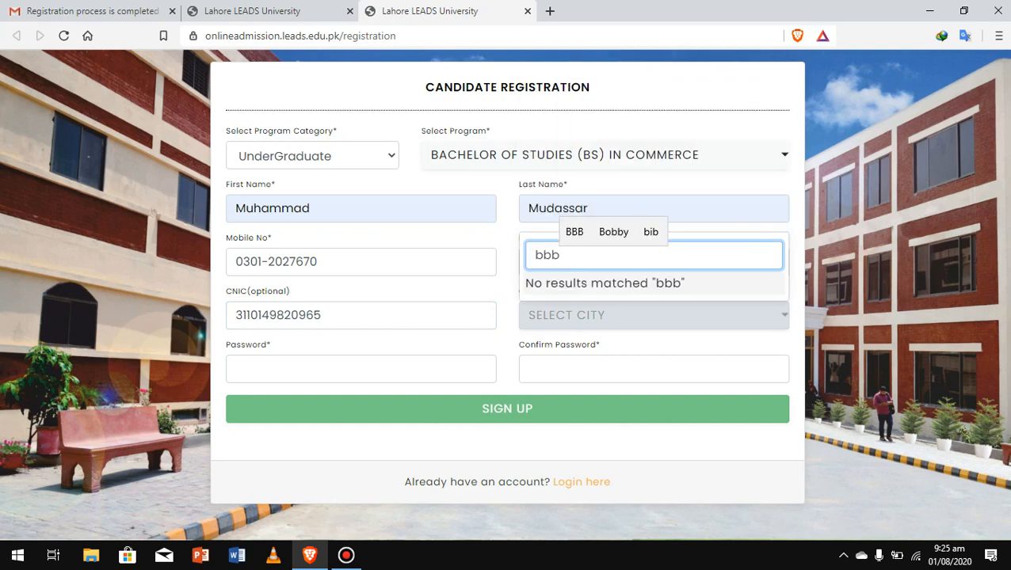
key(BackSpace)
key(BackSpace)
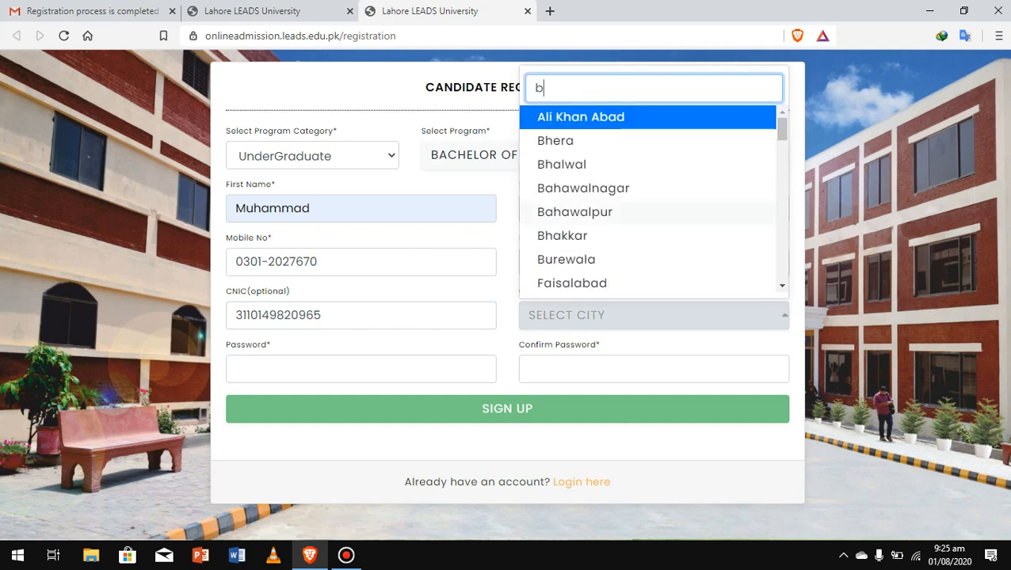
click(584, 189)
Enter and confirm the account password, sign up, and save the password in the browser.
click(348, 369)
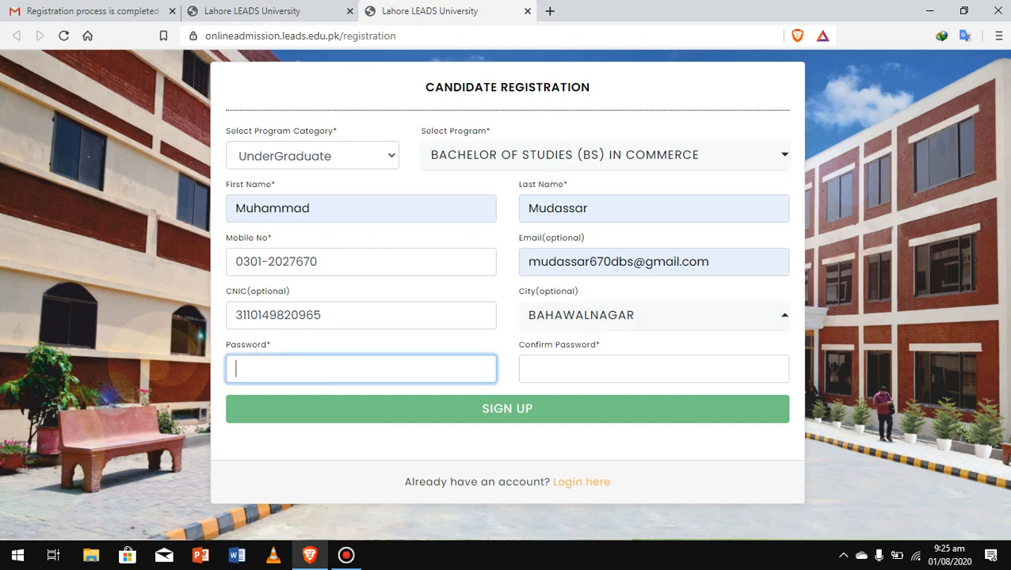
text(•••••••)
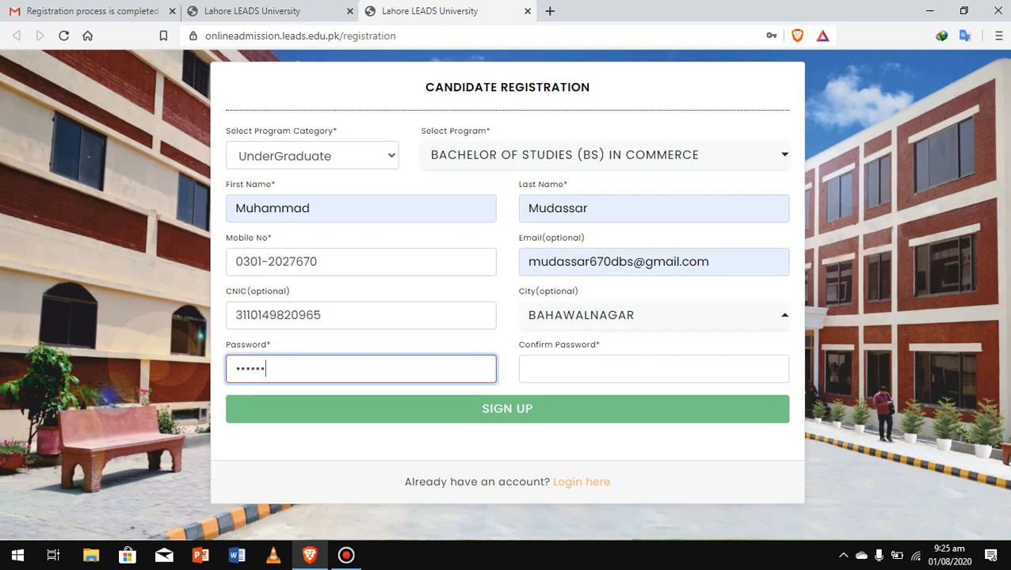
text(•••)
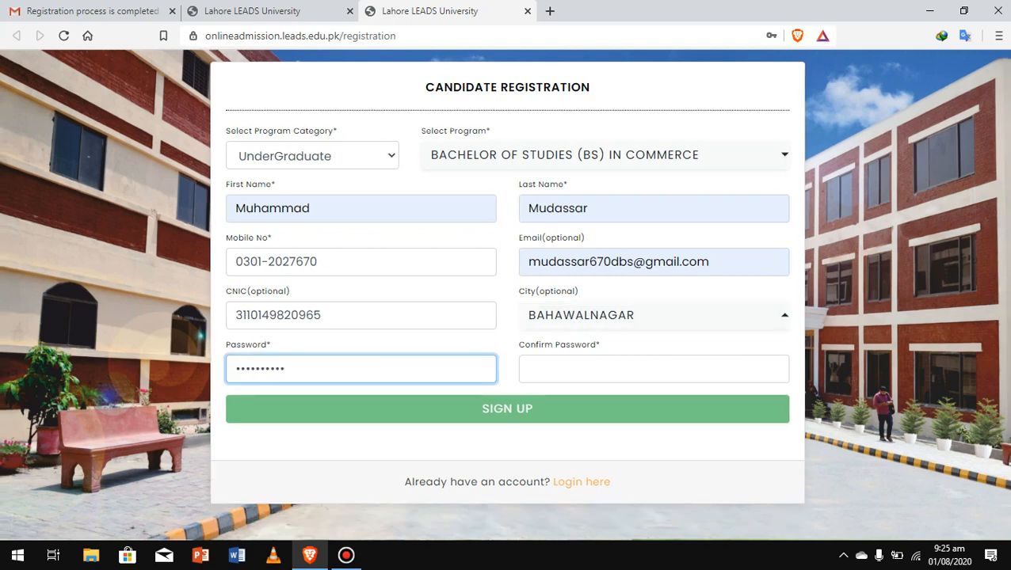
click(655, 369)
text(•••••)
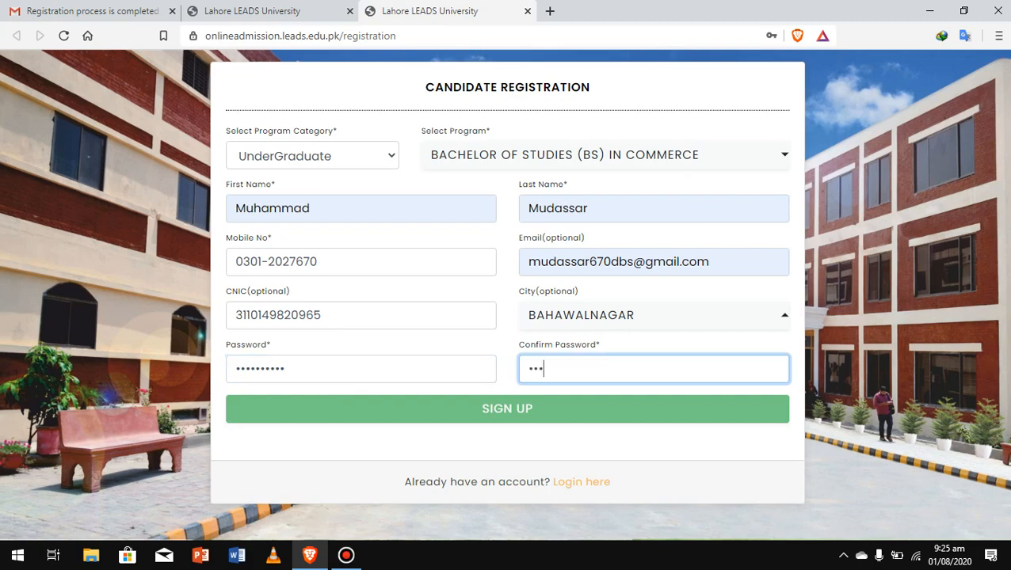
text(•••••)
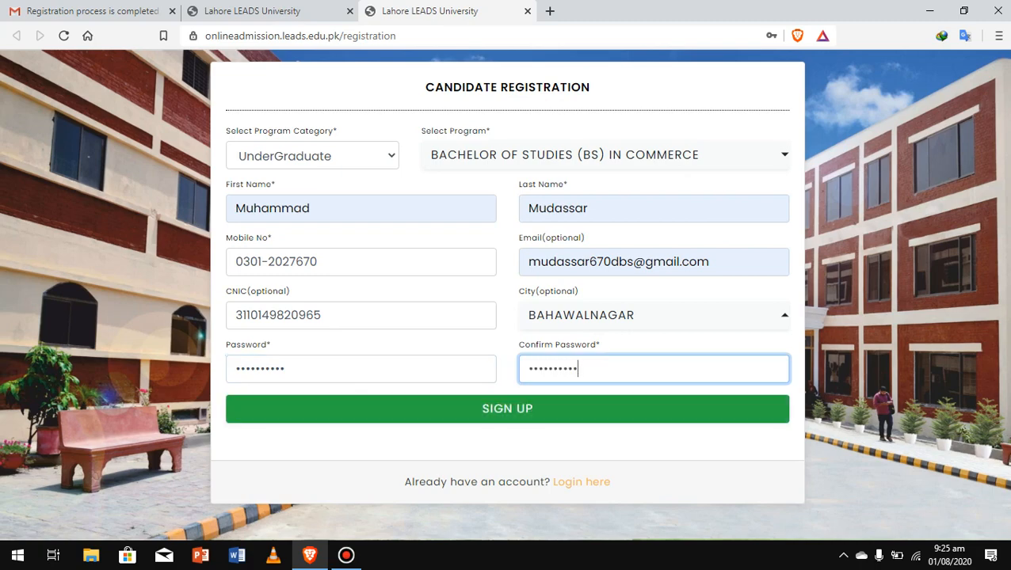
click(507, 409)
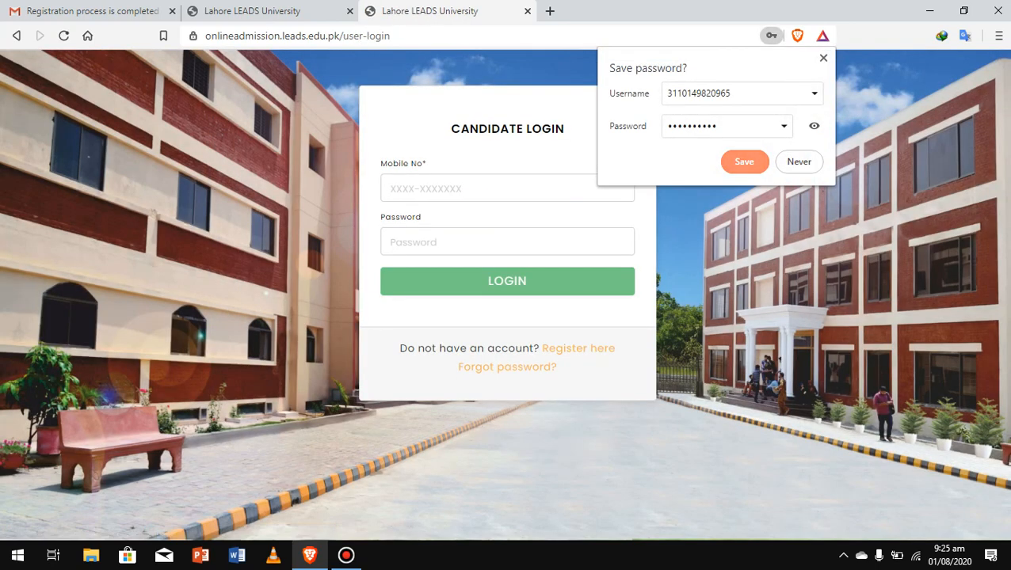
click(744, 162)
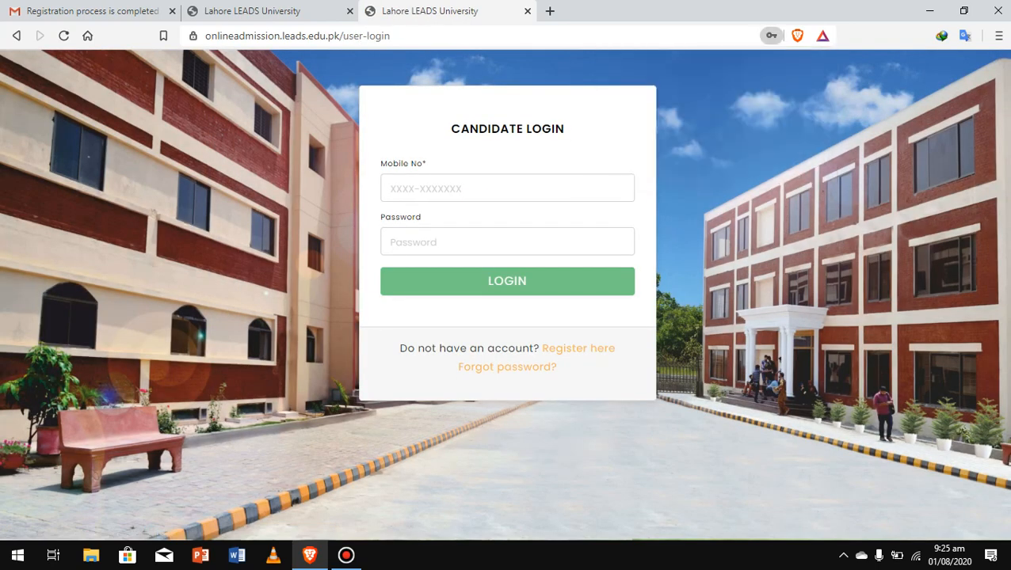
Log in on the Candidate Login form with the registered mobile number and account password.
click(522, 189)
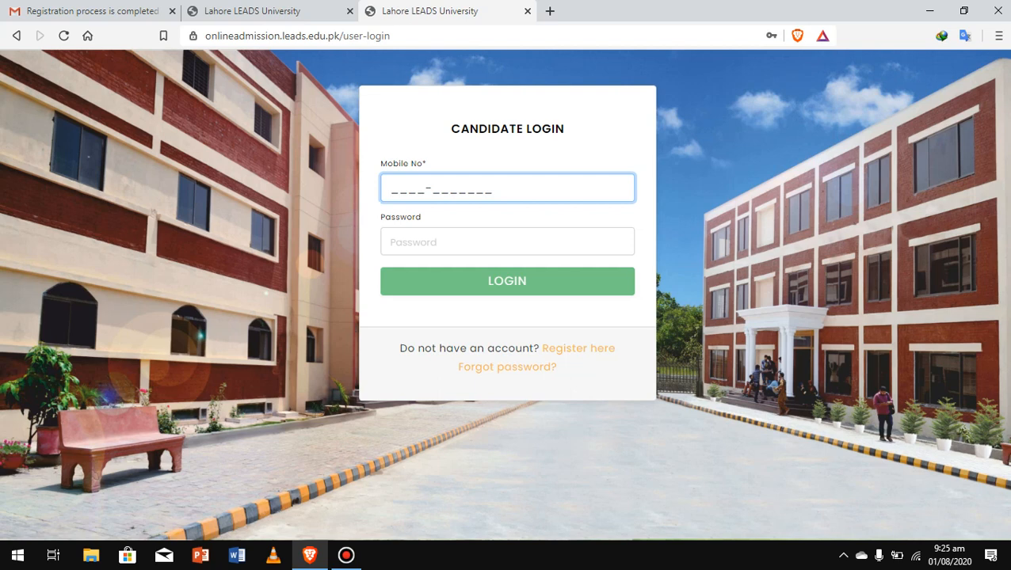
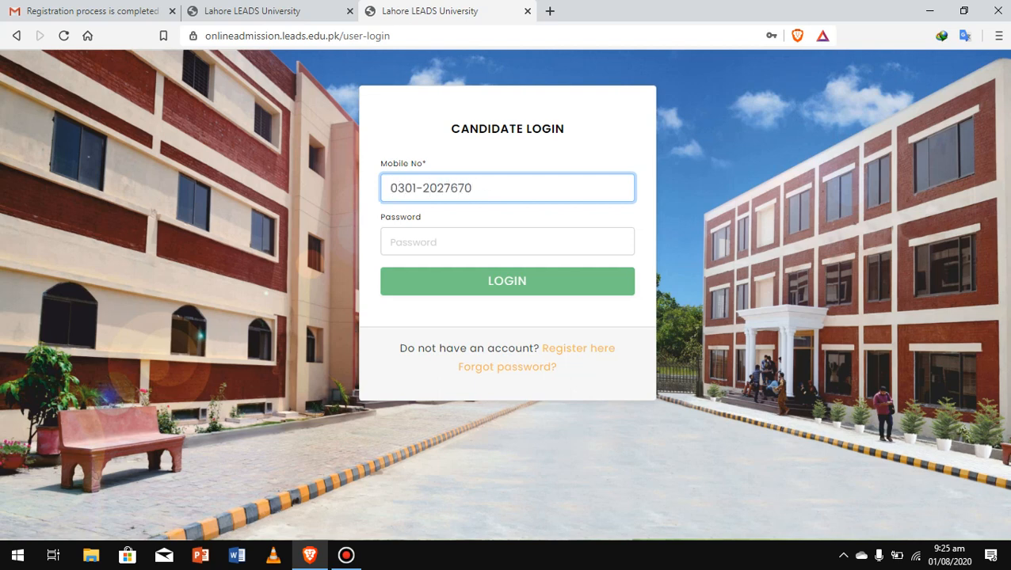
click(507, 241)
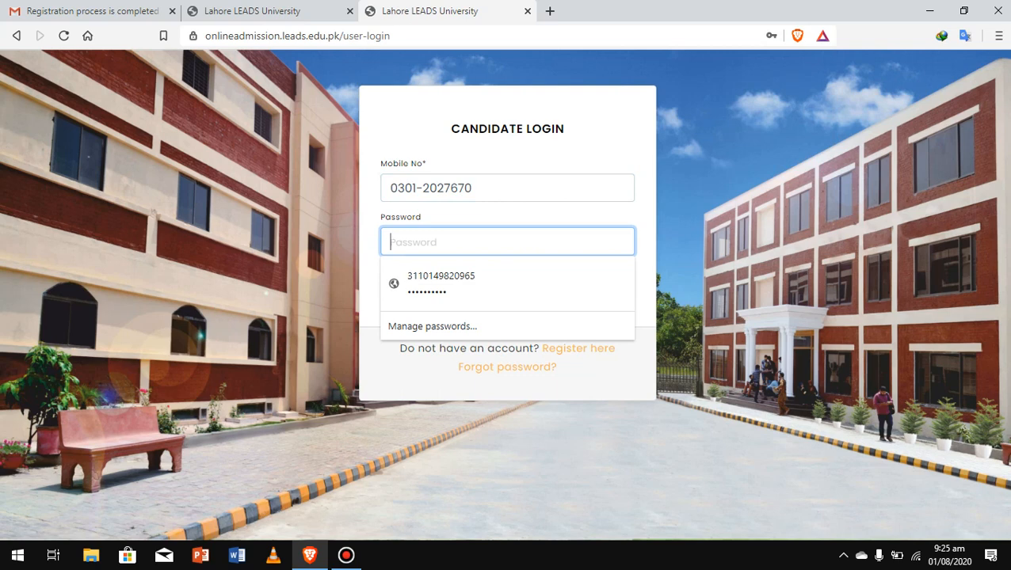
text(******)
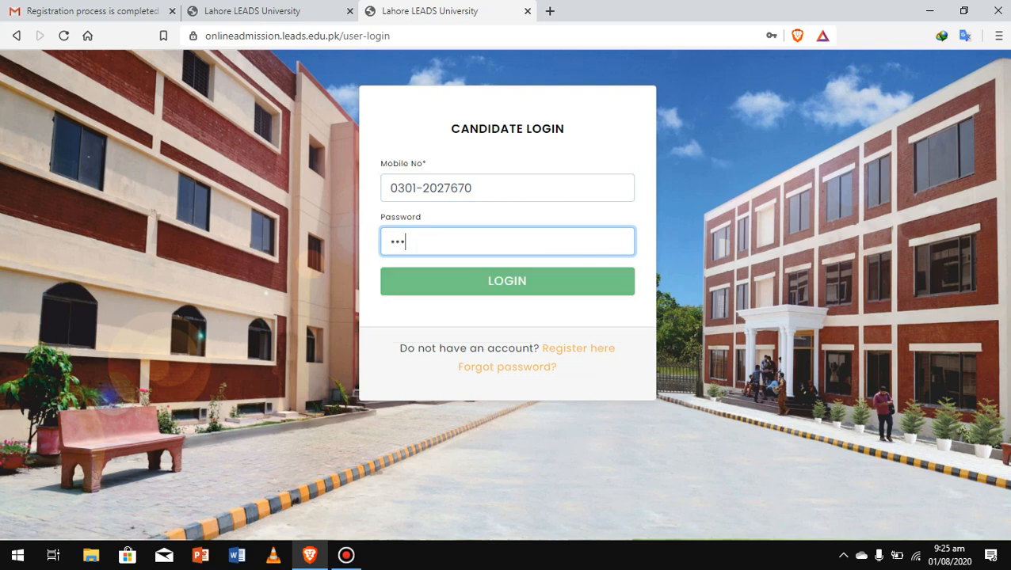
text(****)
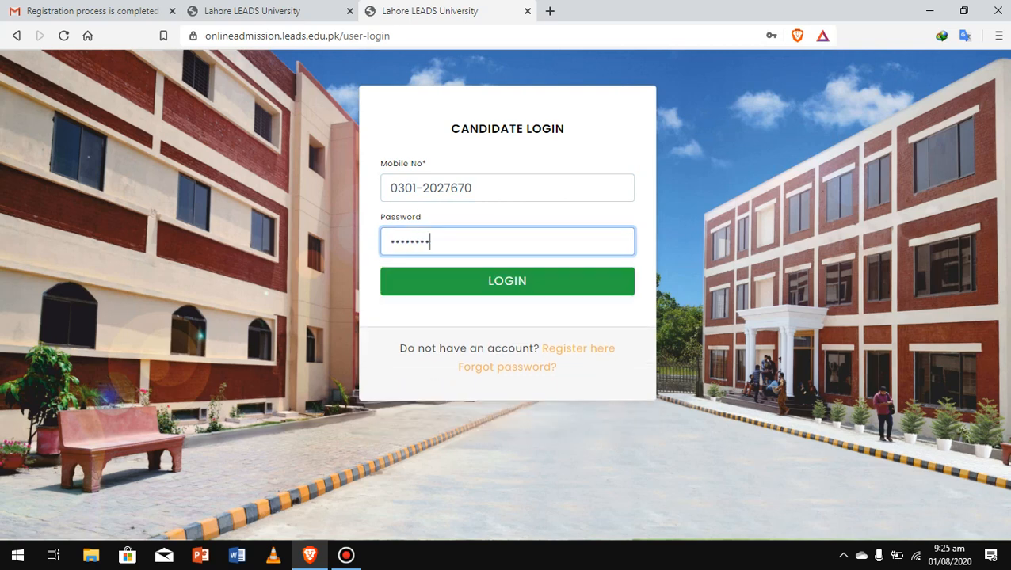
key(Return)
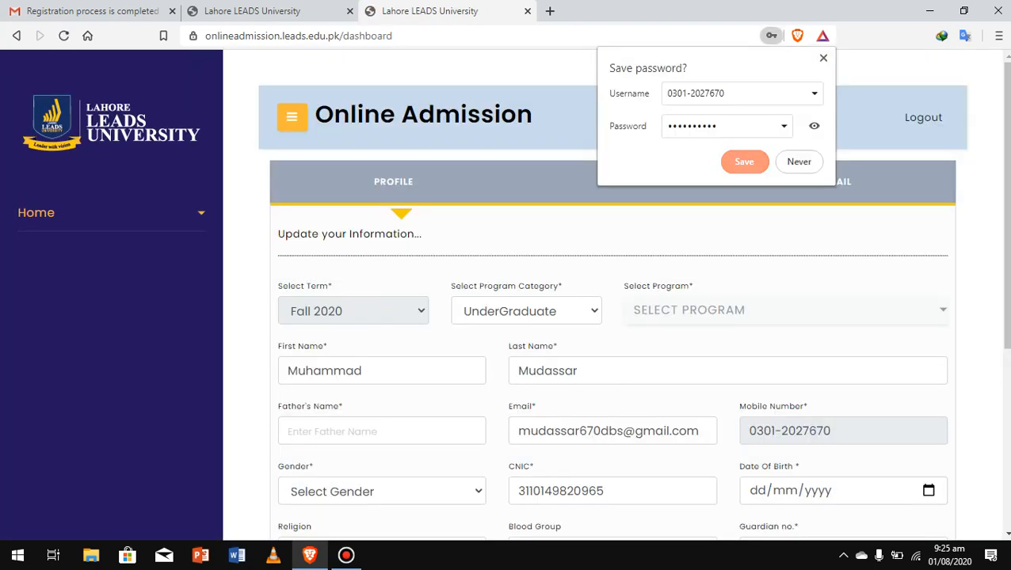
Dismiss the save-password offer, fill Father's Name from a suggestion, and set gender to Male.
click(745, 162)
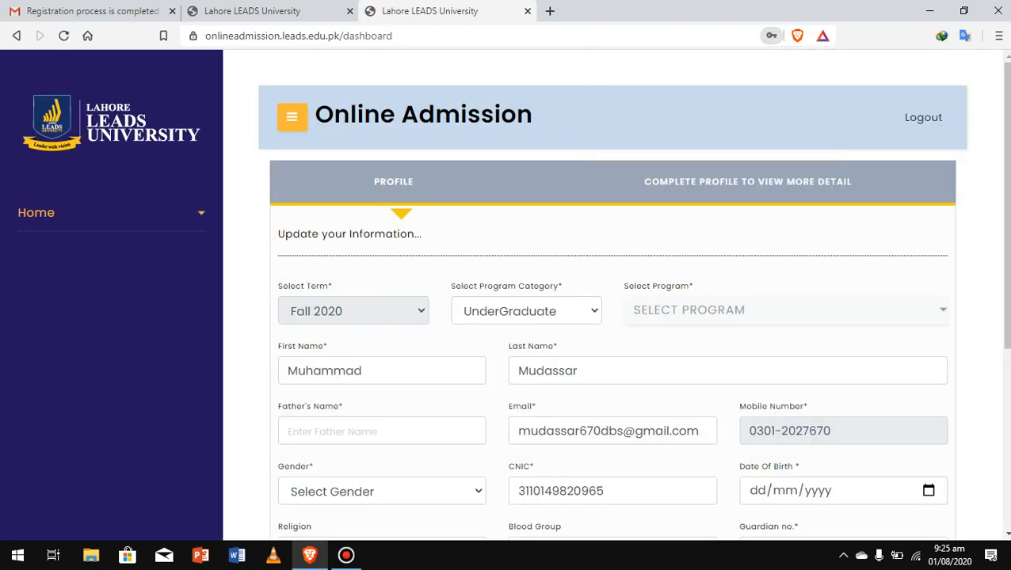
drag(1006, 210, 1006, 253)
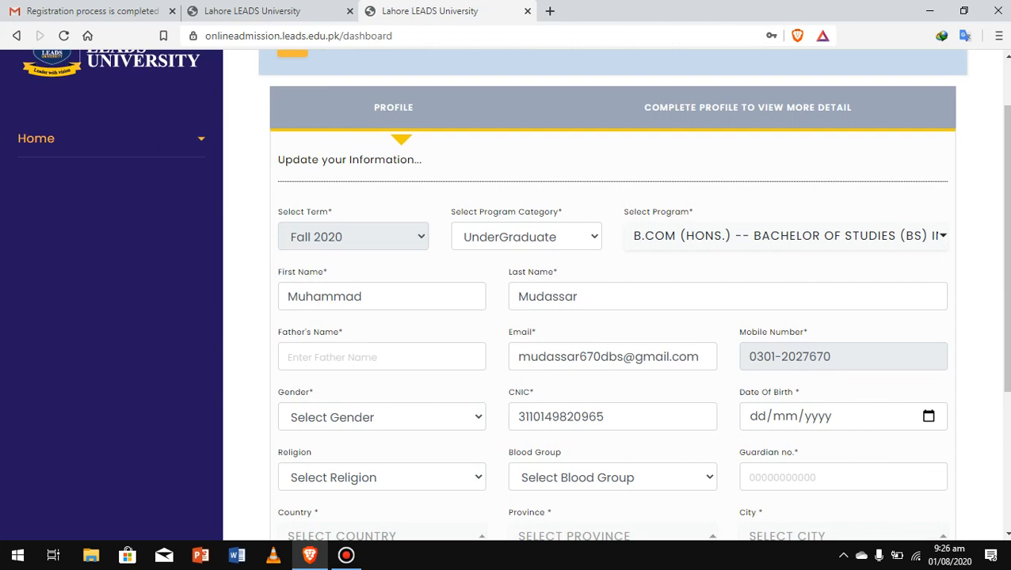
drag(1006, 239, 1006, 270)
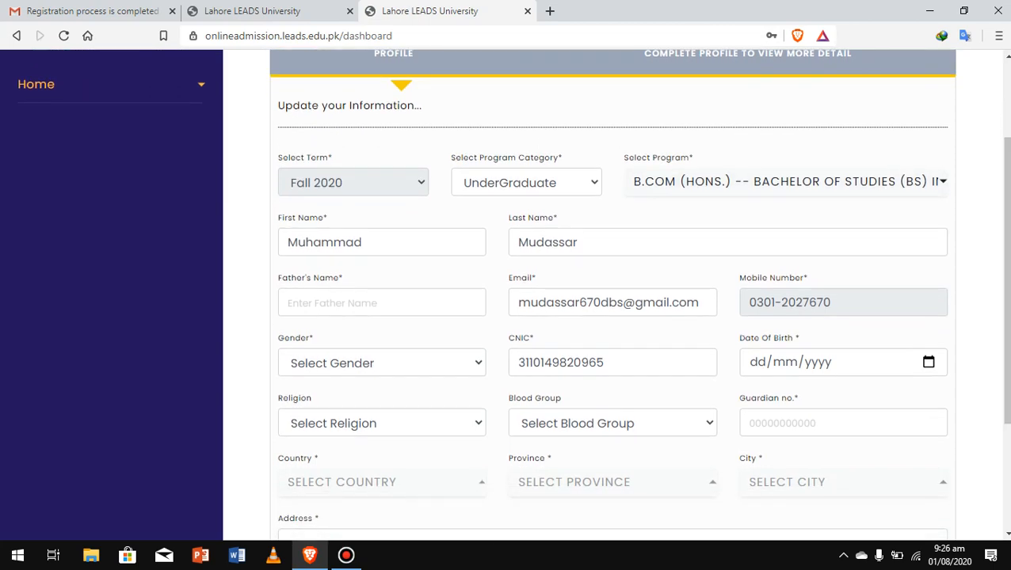
click(381, 303)
click(333, 338)
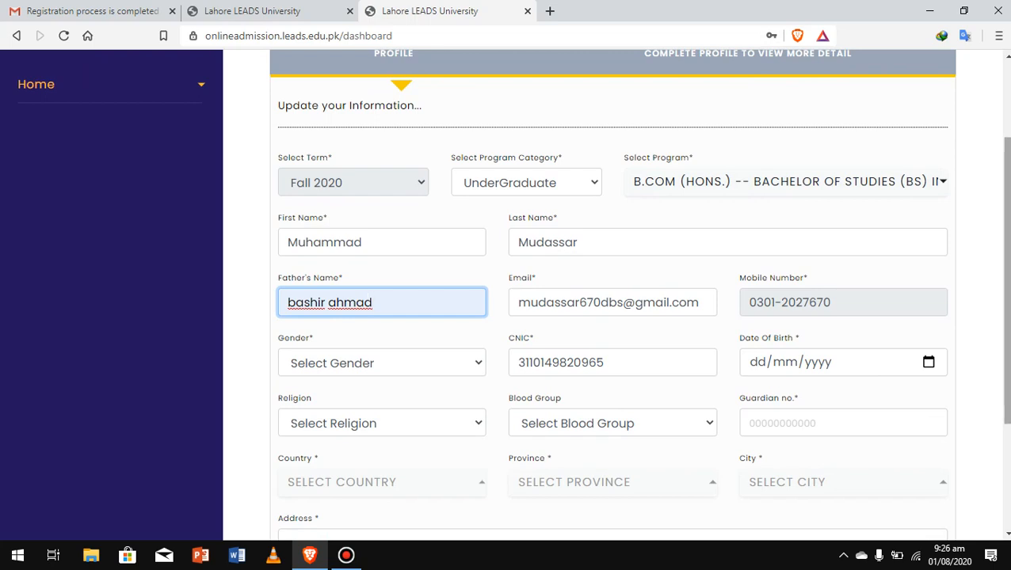
drag(1004, 271, 1004, 308)
click(381, 299)
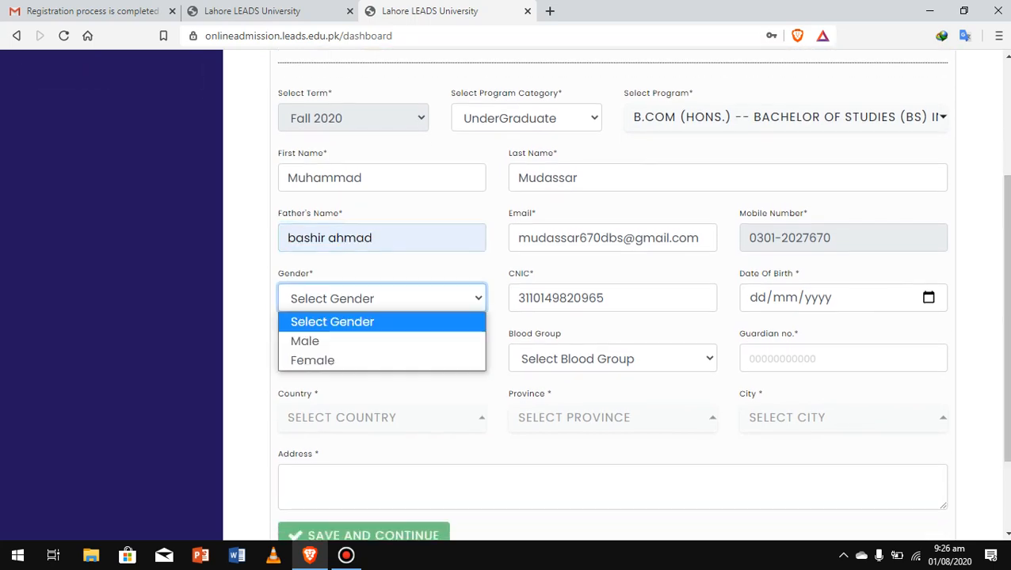
click(317, 341)
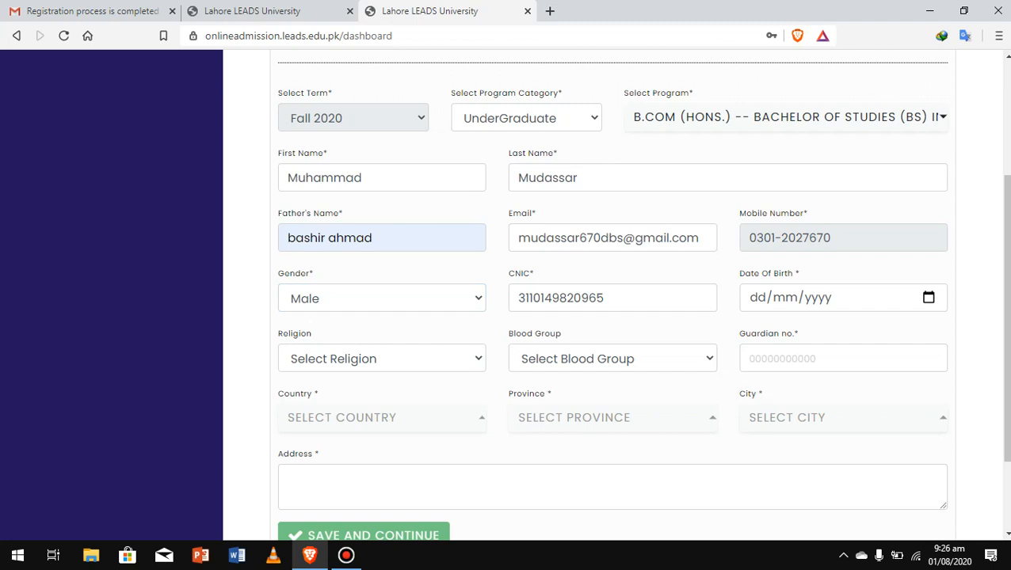
click(759, 298)
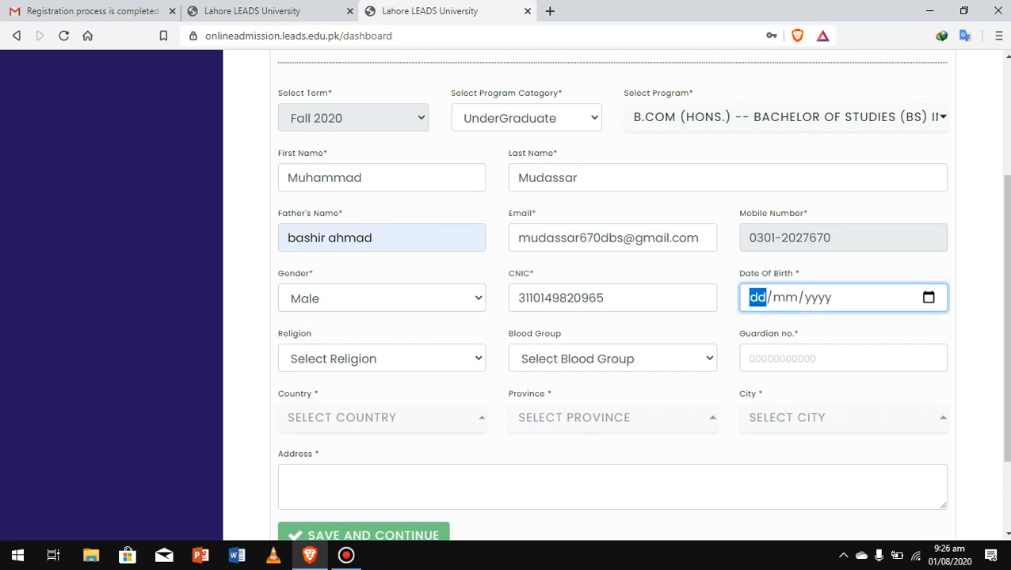
text(03/03/1997)
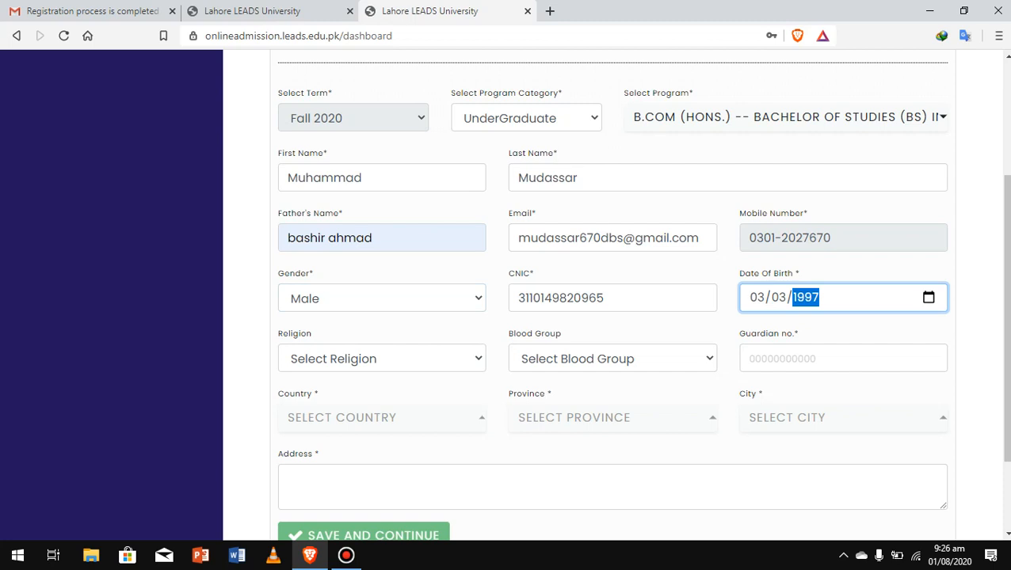
click(372, 358)
click(357, 402)
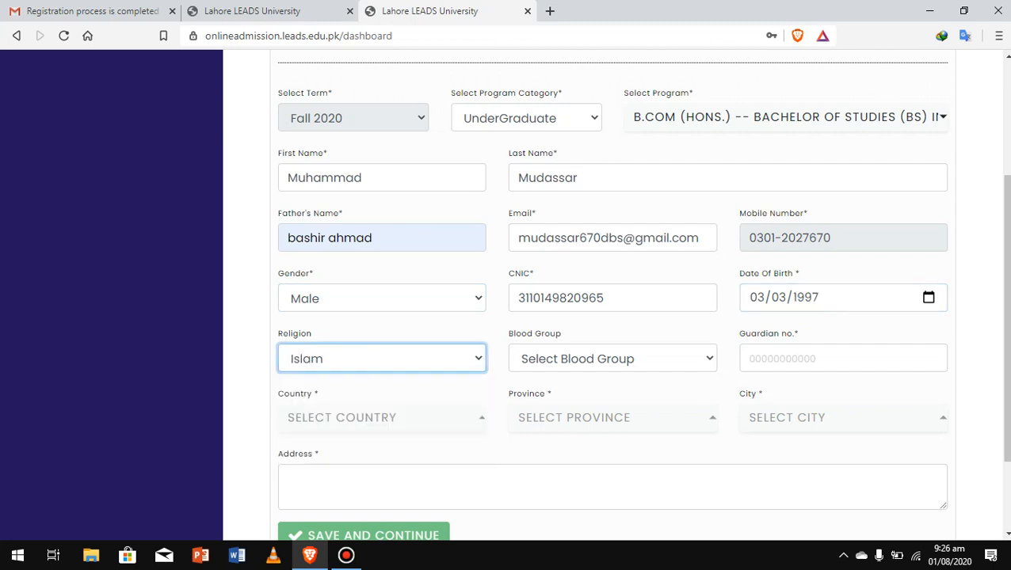
click(612, 359)
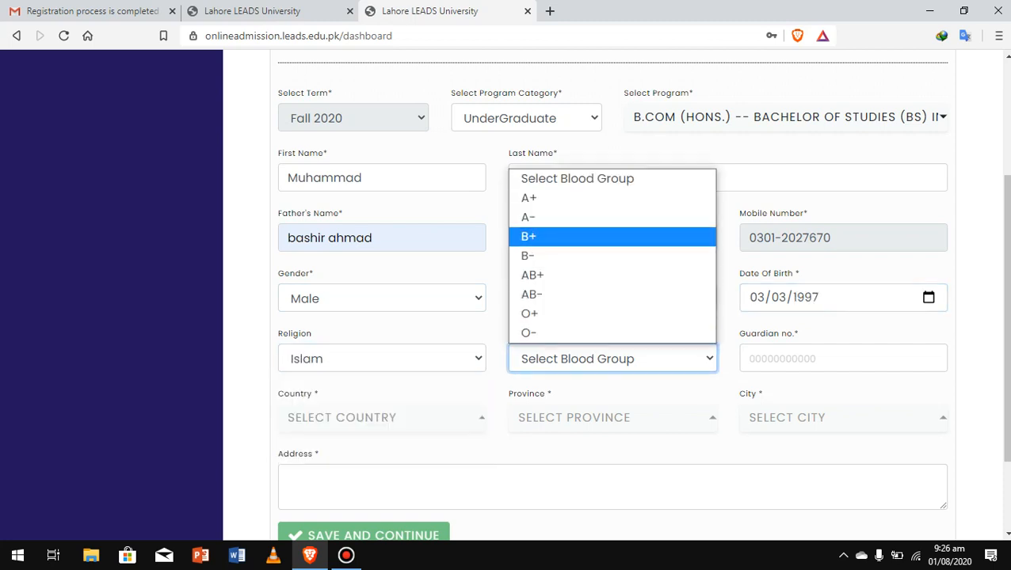
click(609, 234)
Type the guardian's phone number in the Guardian no field.
click(824, 358)
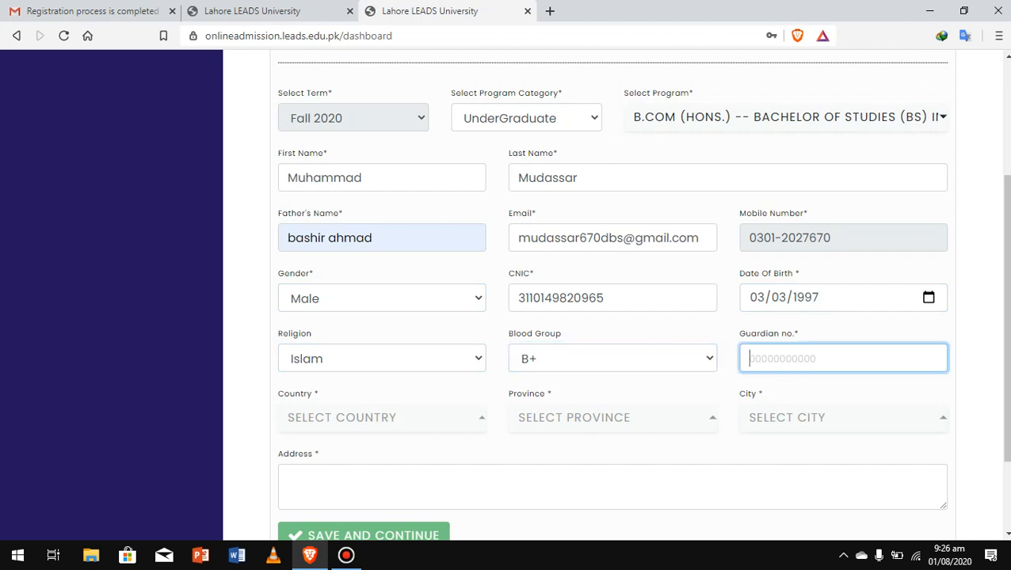
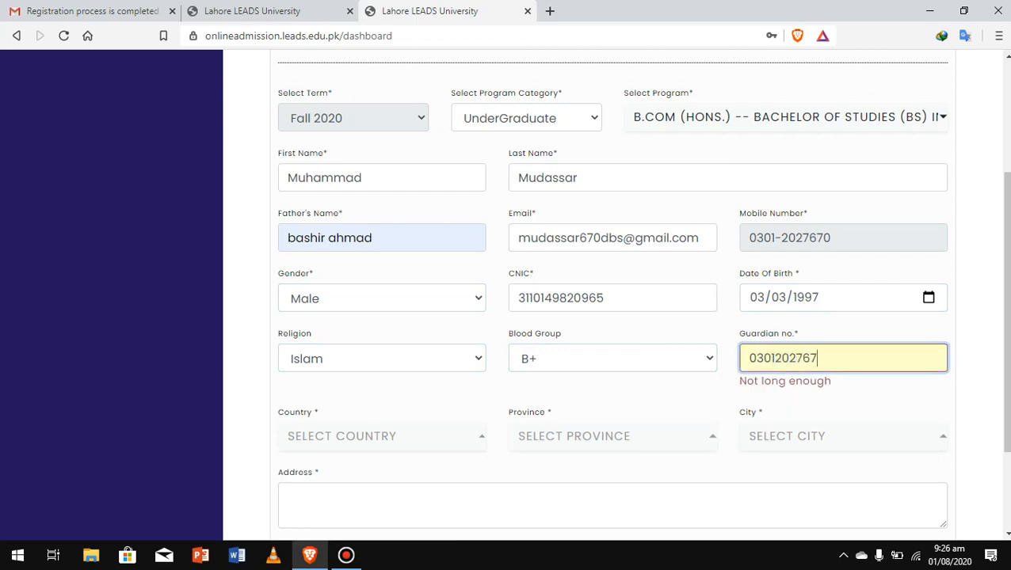
scroll(612, 293, down, 2)
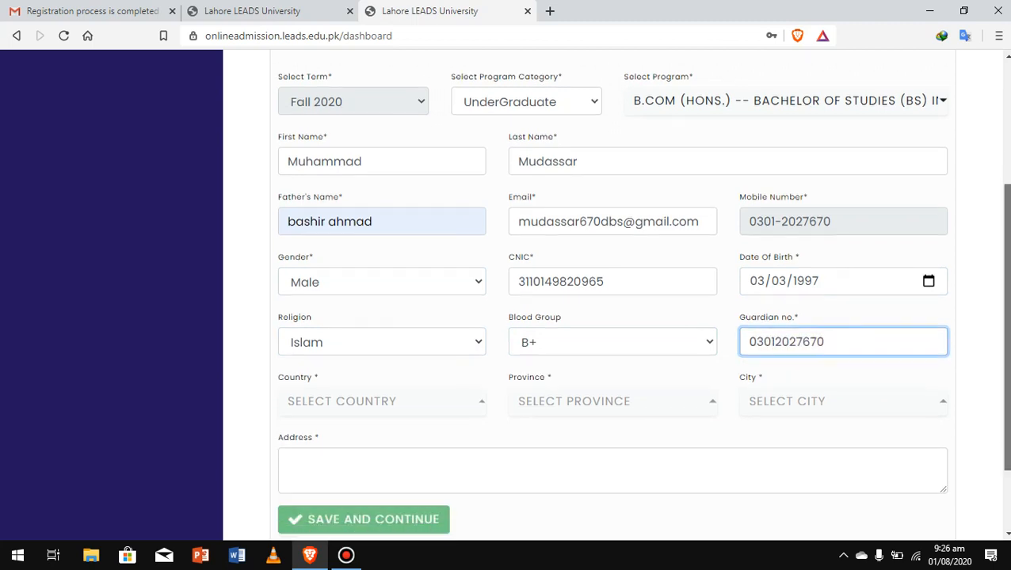
Set the country to Pakistan, the province to Punjab and the city to Abbottabad.
click(381, 305)
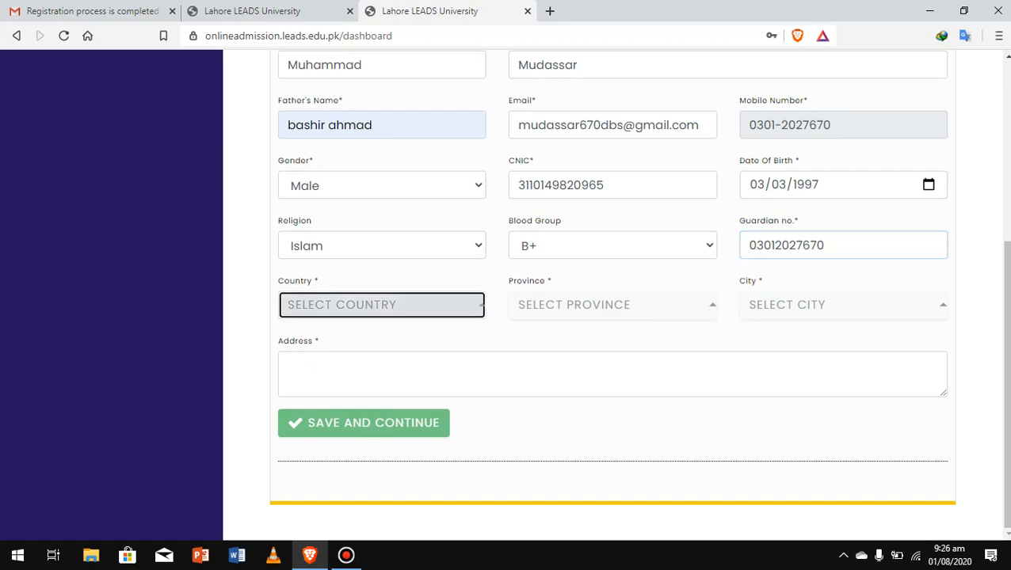
click(381, 397)
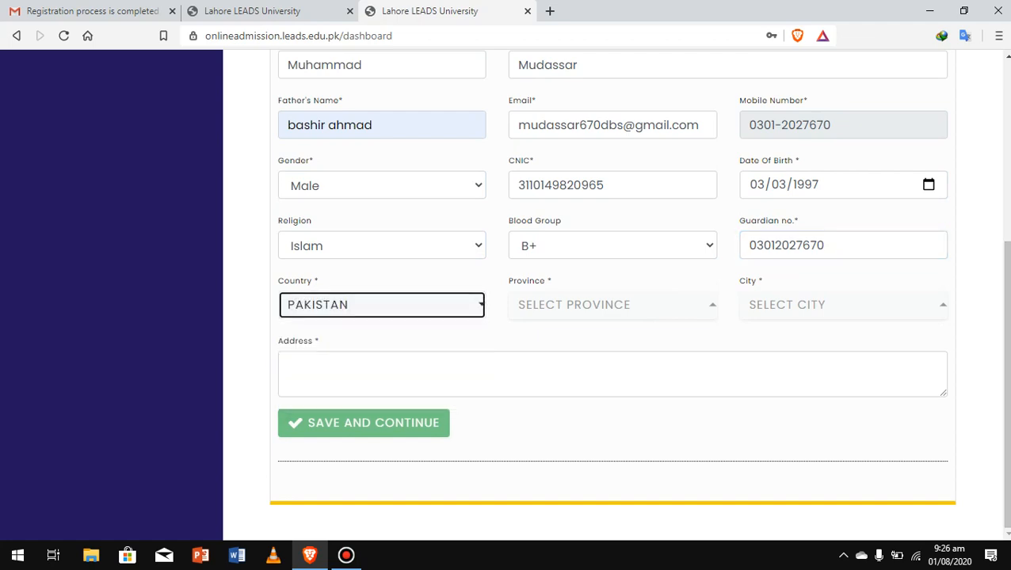
click(613, 305)
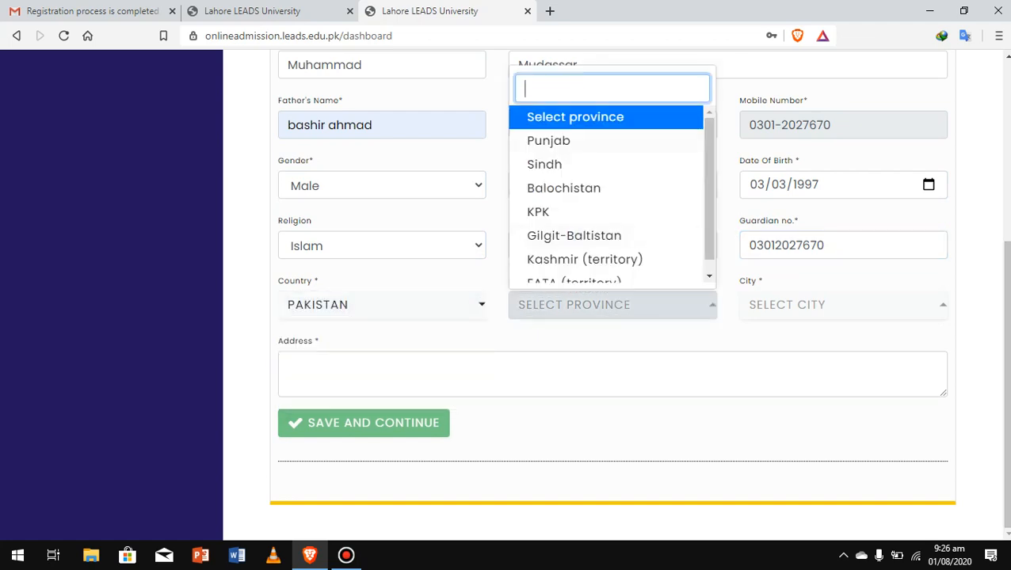
click(549, 140)
click(842, 305)
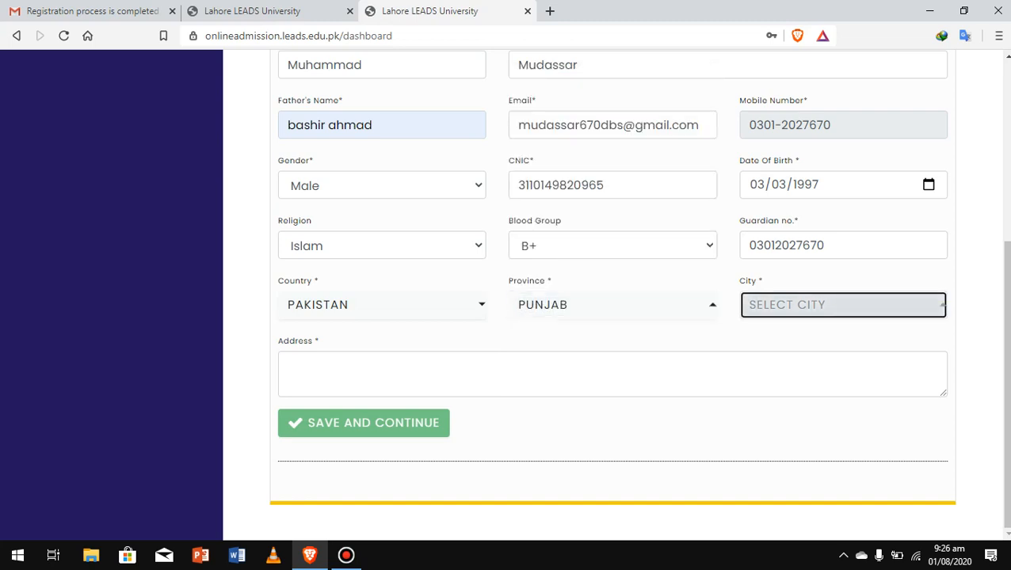
text(bb)
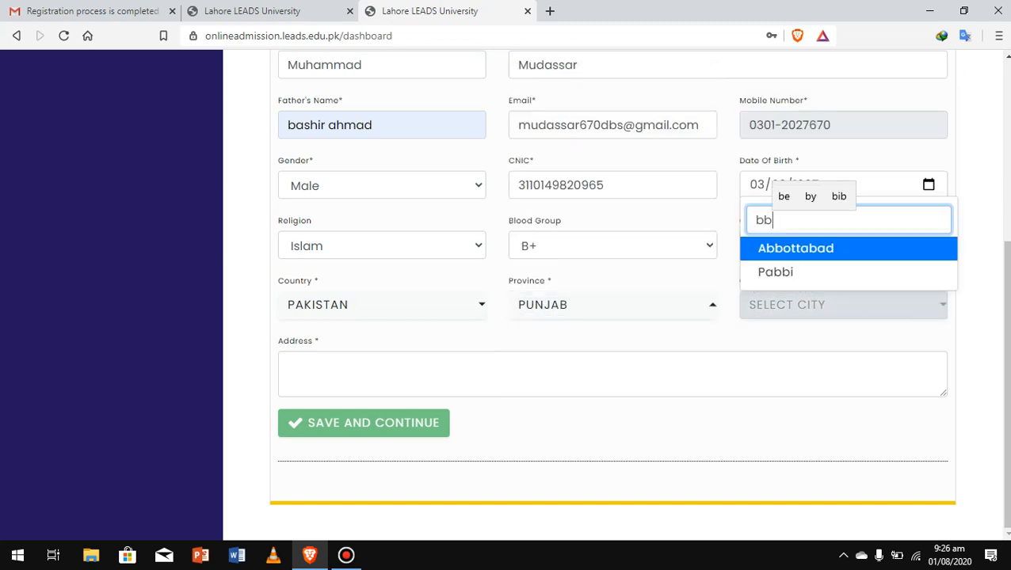
key(BackSpace)
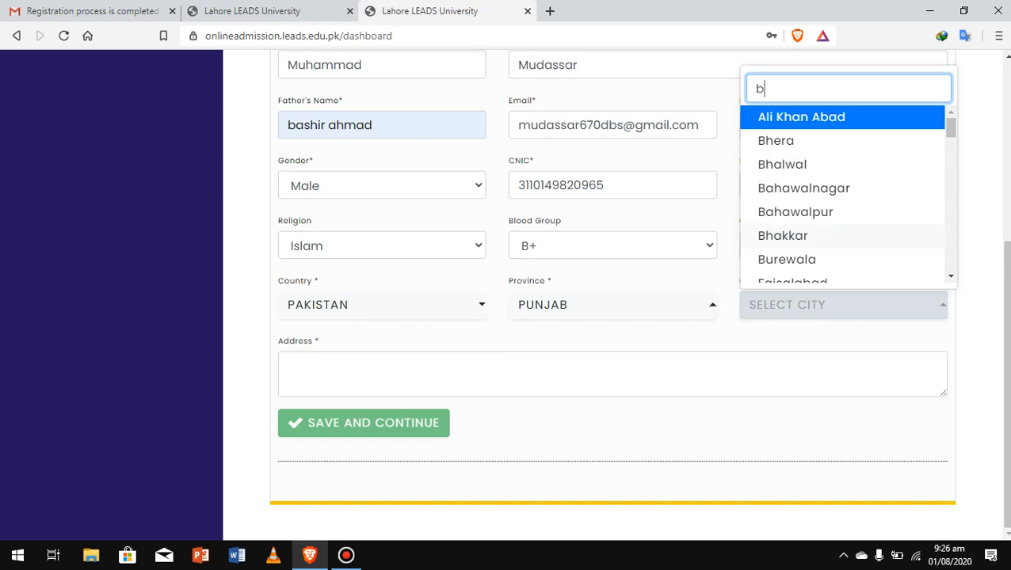
key(Down)
key(Down)
key(Down)
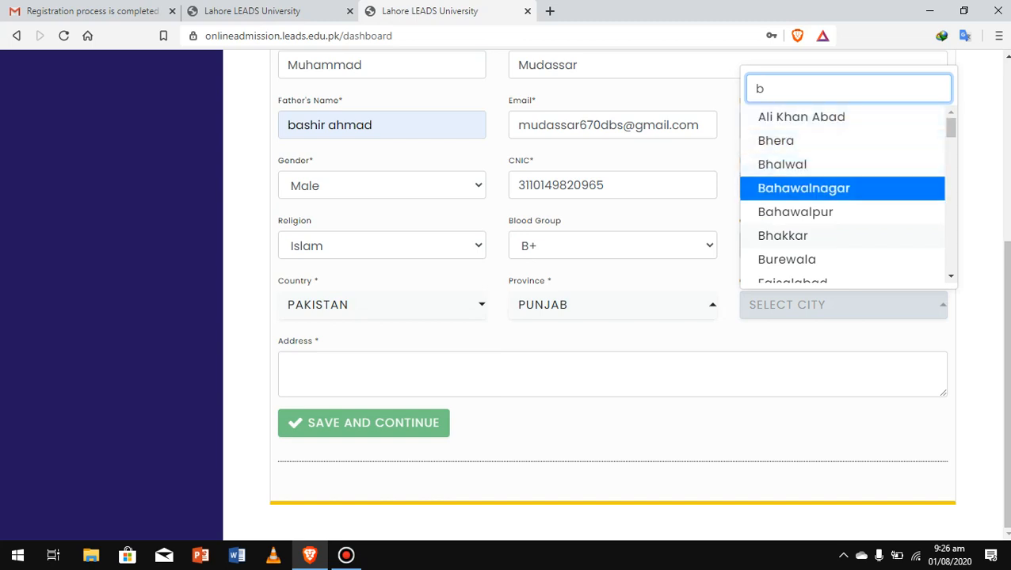
key(Return)
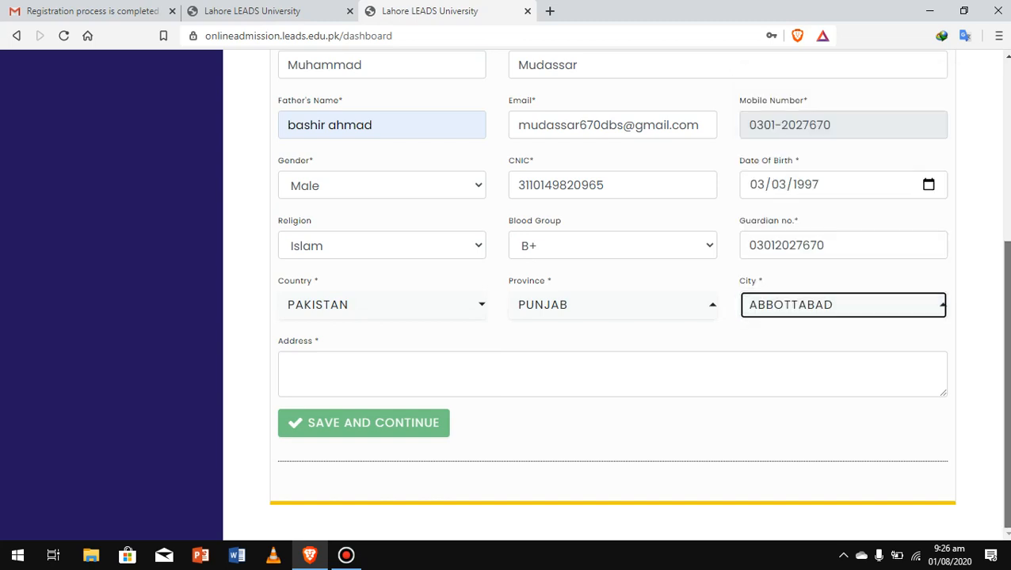
Fill in the Address field and attempt to save the profile form.
click(612, 374)
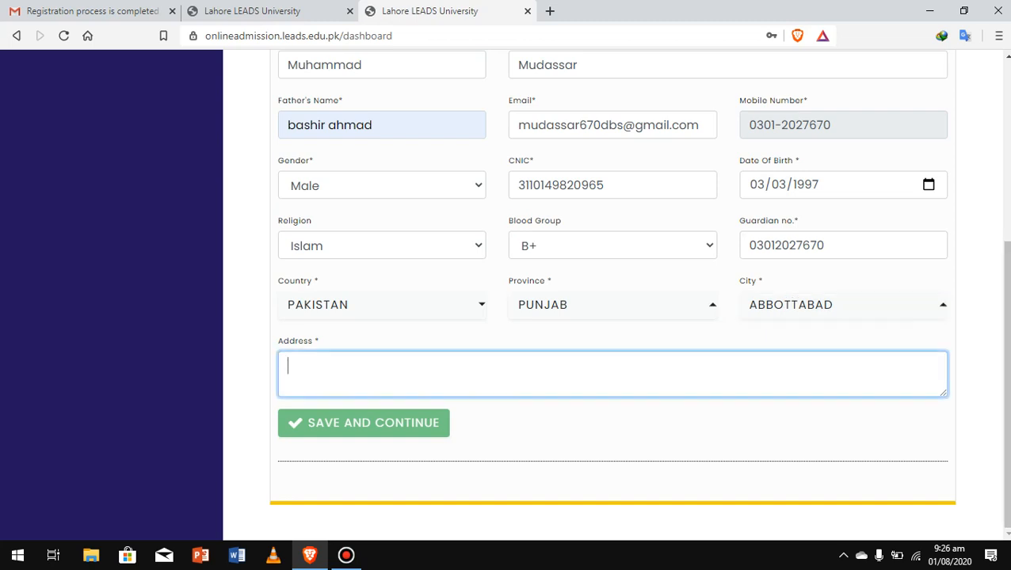
text(chak)
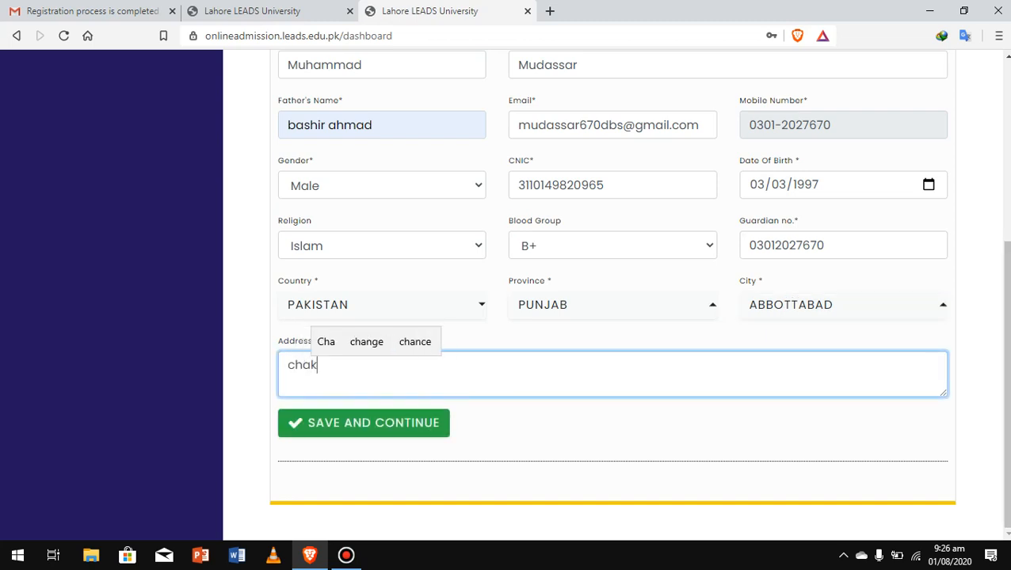
key(BackSpace)
key(BackSpace)
key(BackSpace)
key(BackSpace)
key(BackSpace)
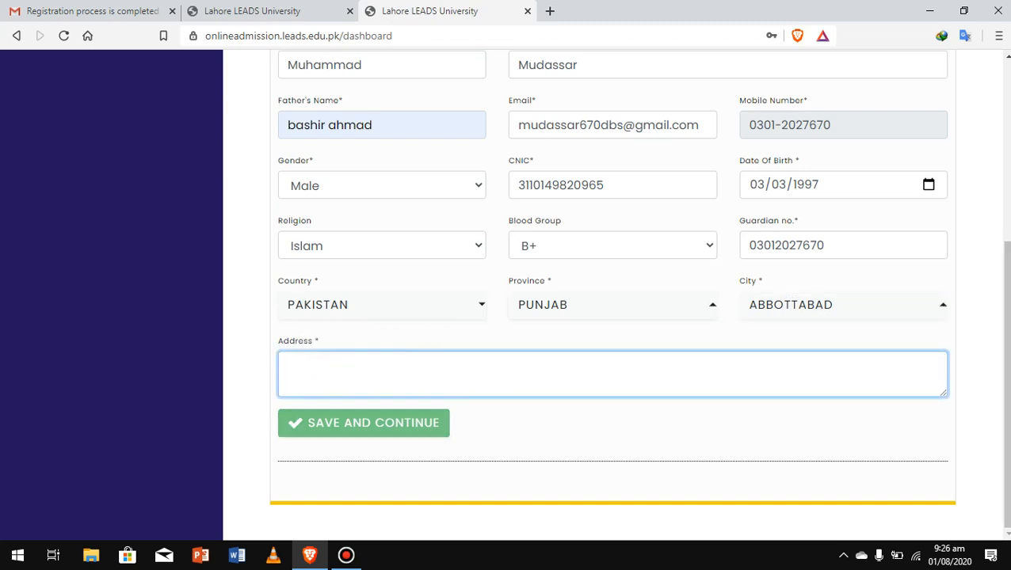
text(bwn)
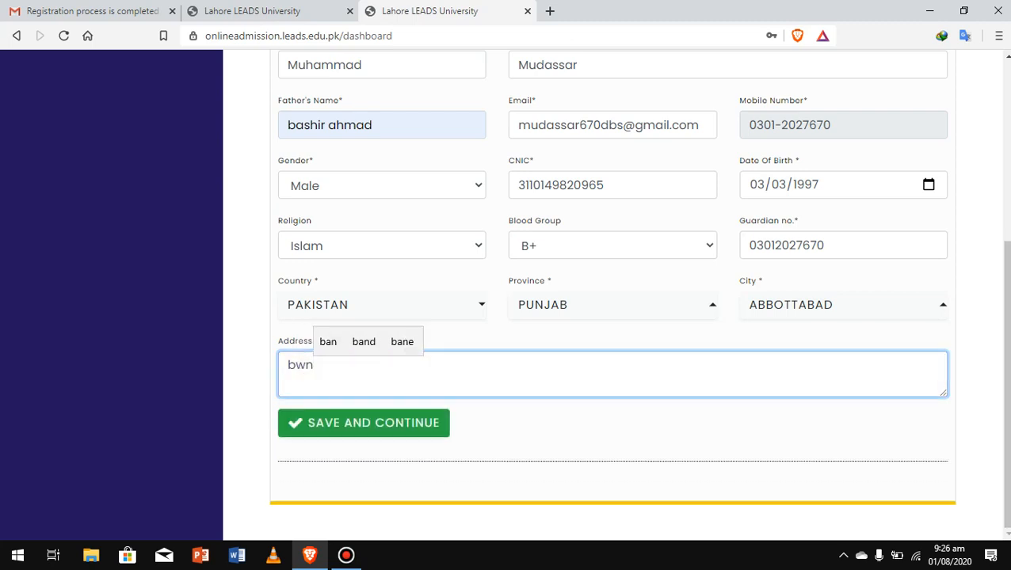
key(Tab)
key(Return)
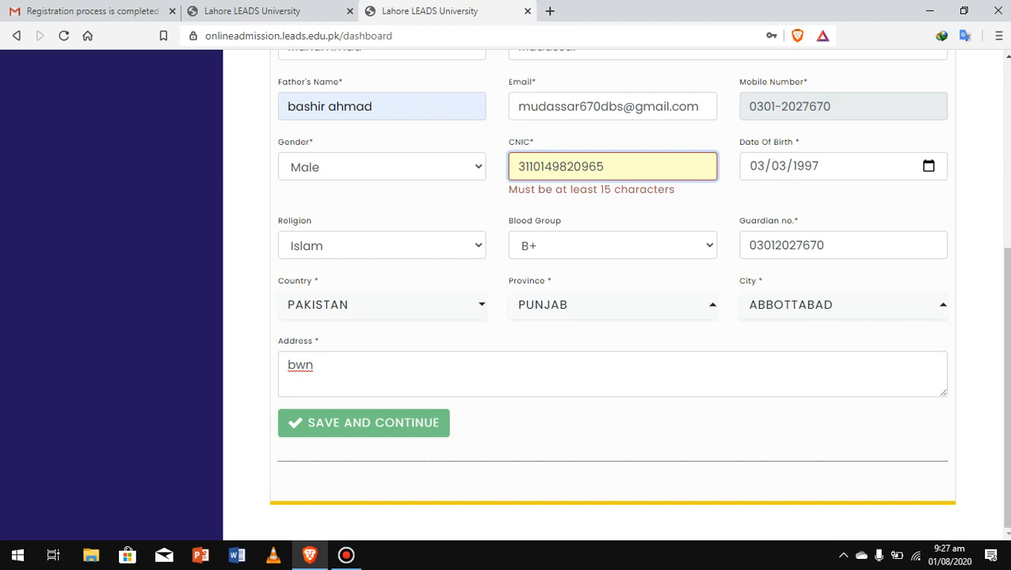
Insert hyphens after the fifth CNIC digit and before the last, then save and continue.
click(543, 166)
text(-)
click(610, 167)
text(-)
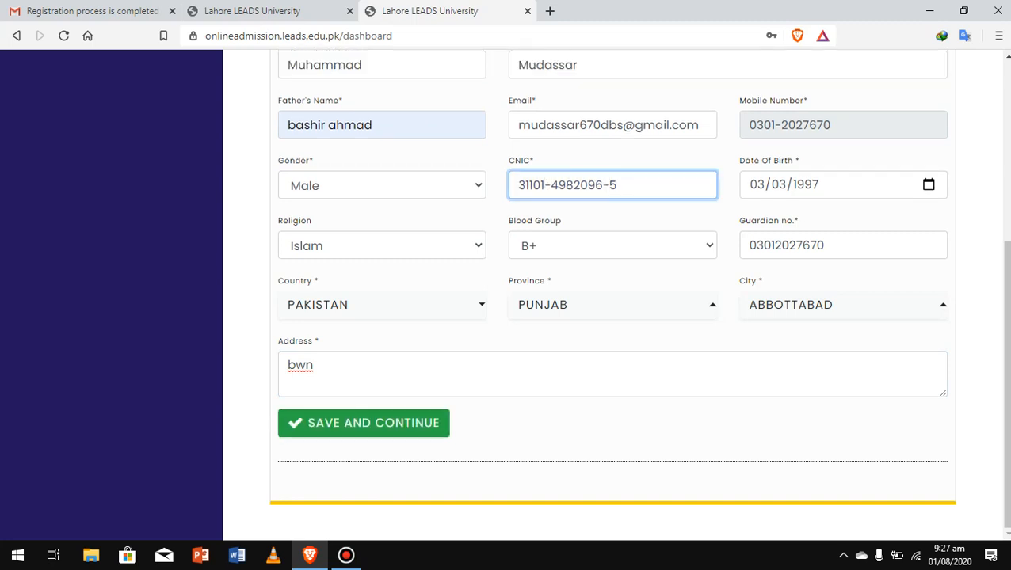
click(363, 423)
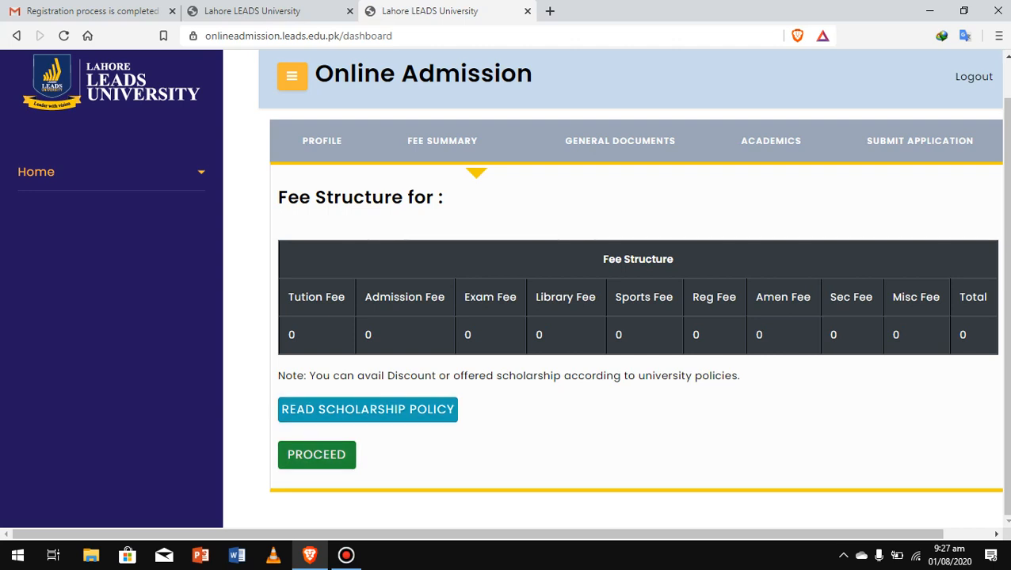
Switch to the General Documents section and open the add-document upload form.
click(316, 455)
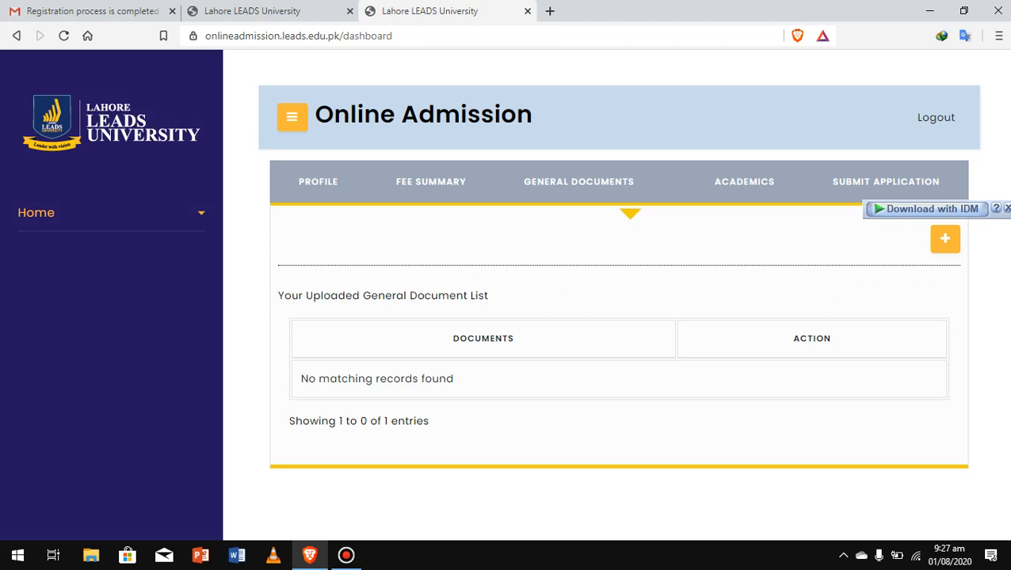
double_click(578, 181)
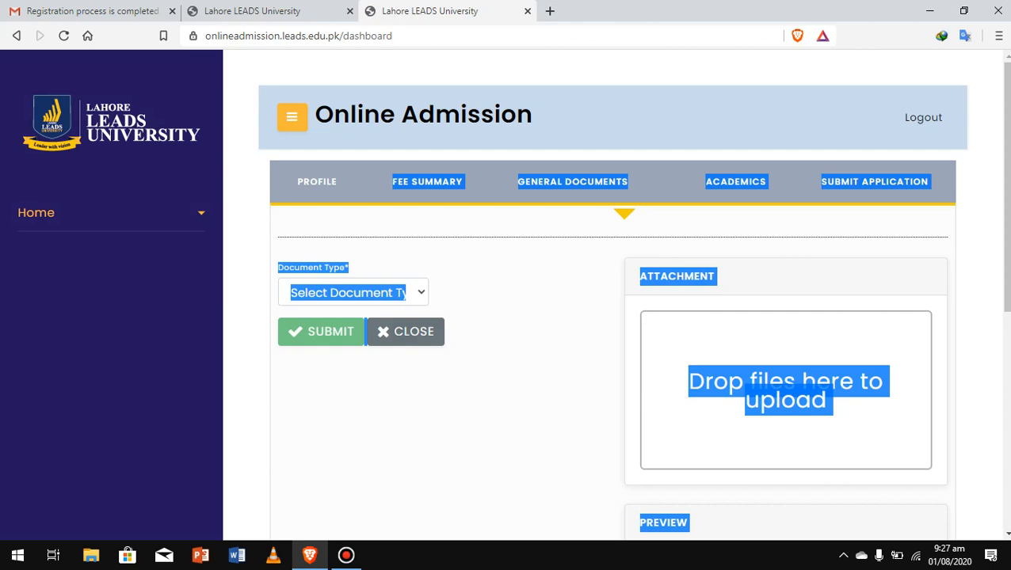
Set Document Type to CNIC, attach the scanned image file, and submit it.
click(354, 293)
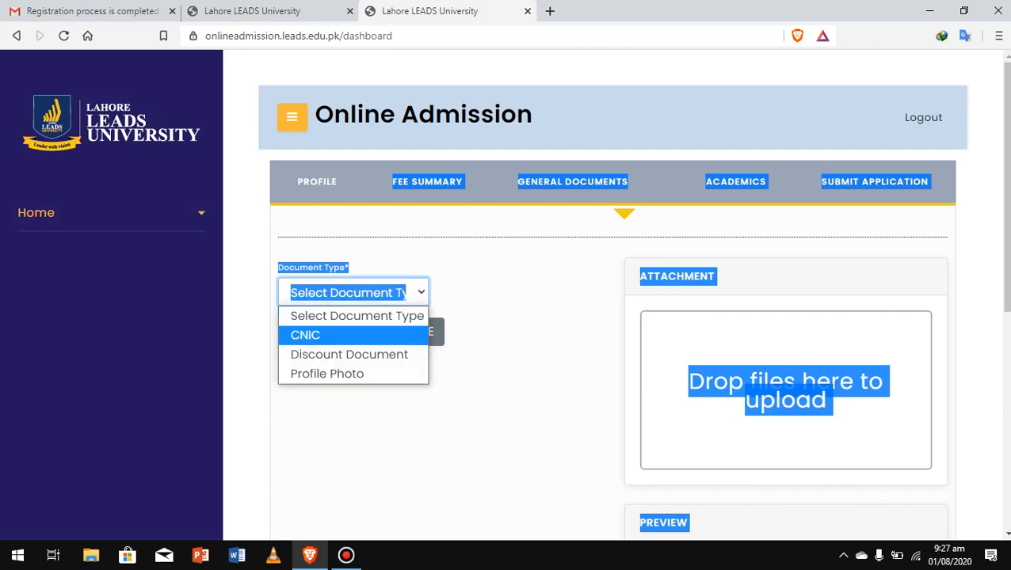
click(305, 335)
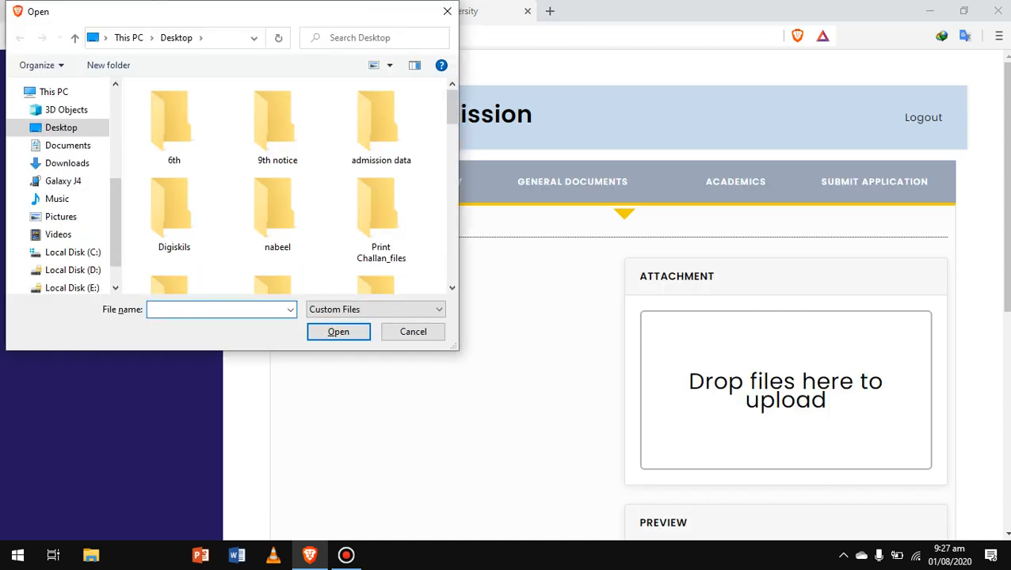
scroll(285, 186, down, 5)
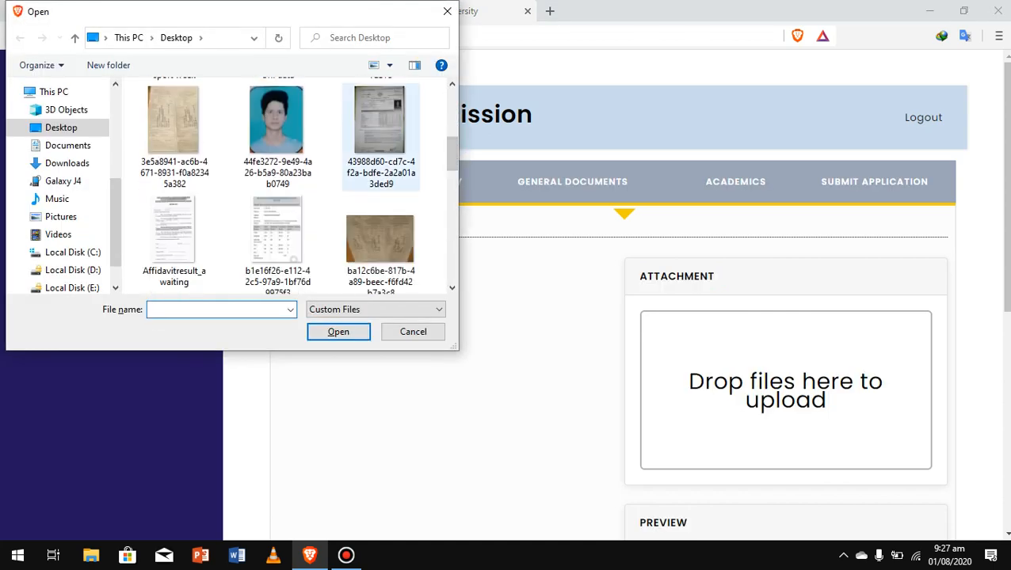
click(380, 135)
click(338, 331)
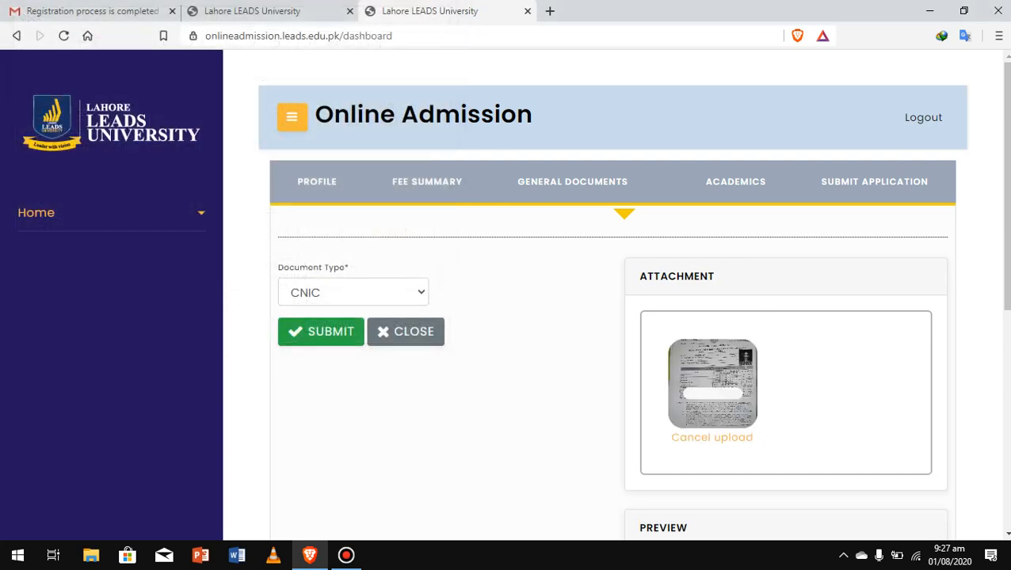
scroll(513, 300, down, 1)
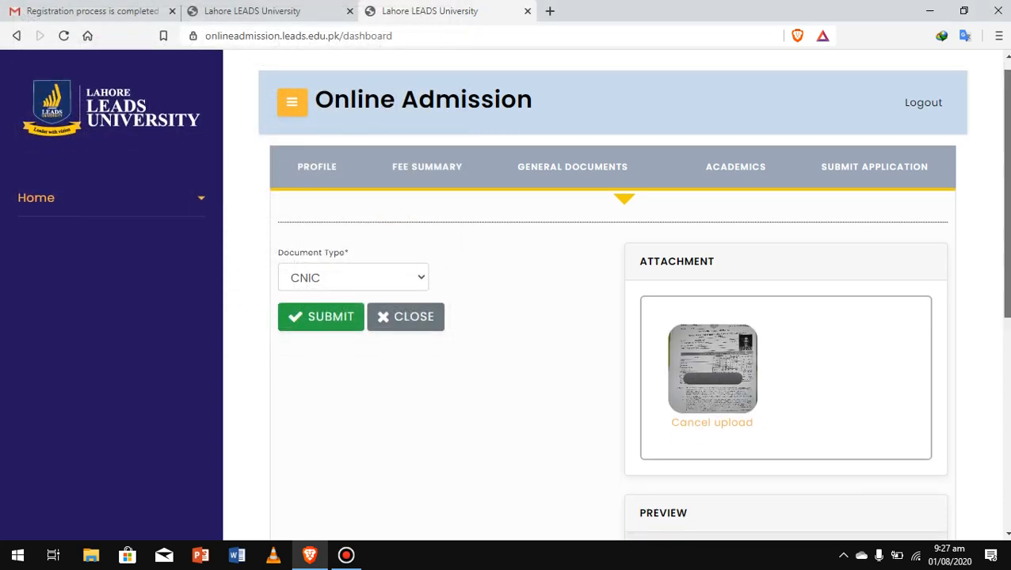
scroll(513, 299, down, 3)
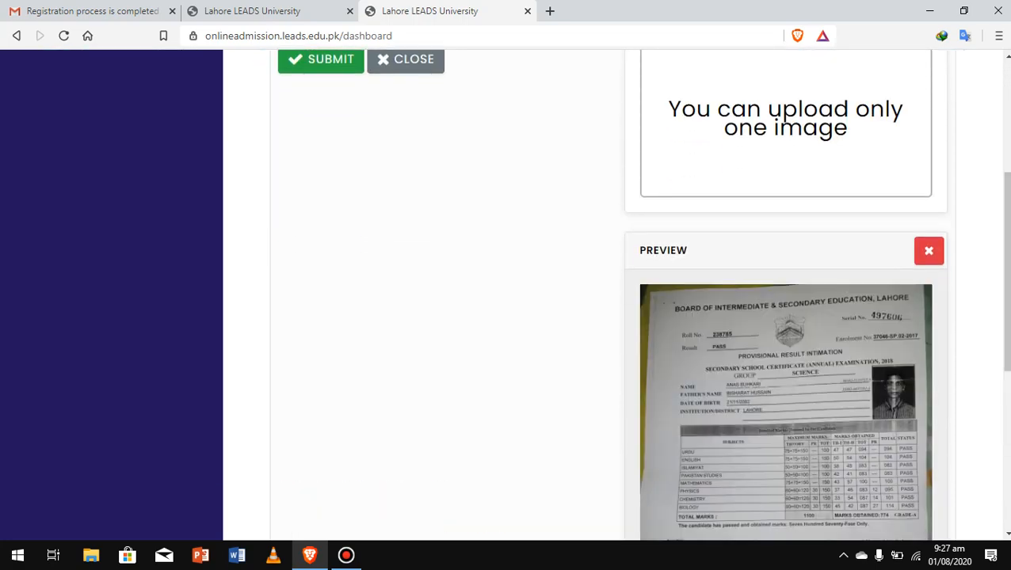
scroll(507, 293, down, 5)
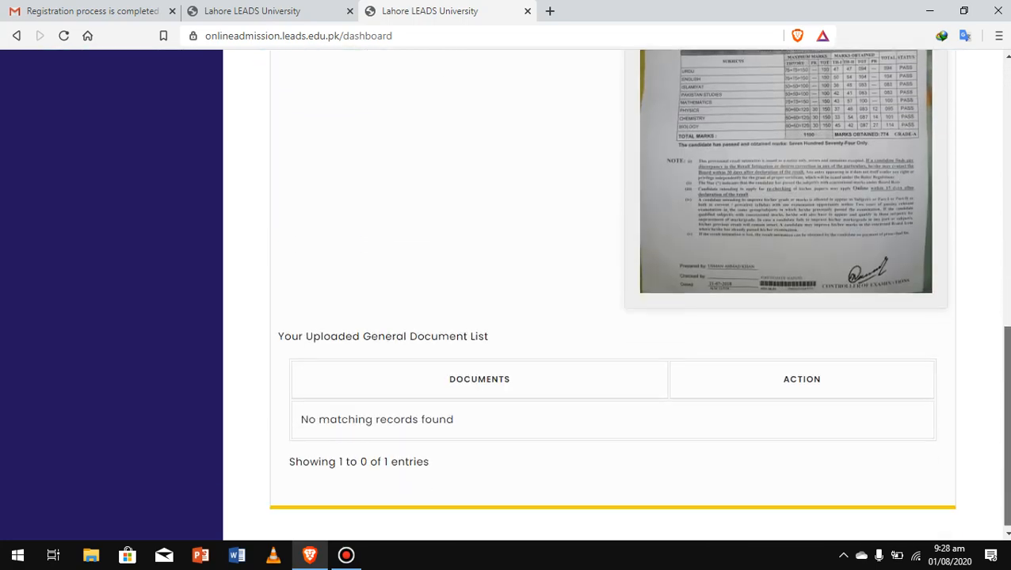
scroll(426, 181, up, 8)
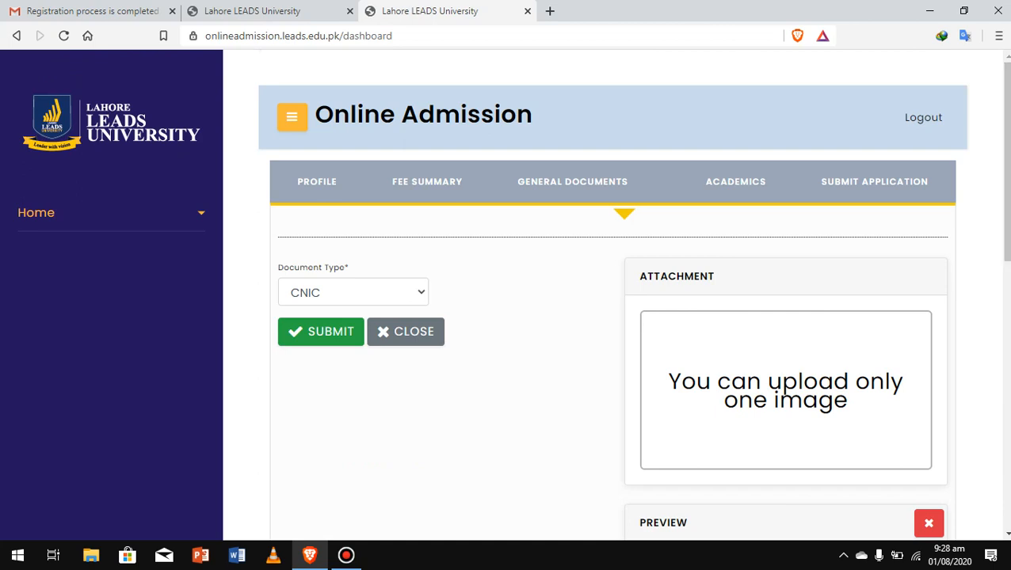
click(321, 331)
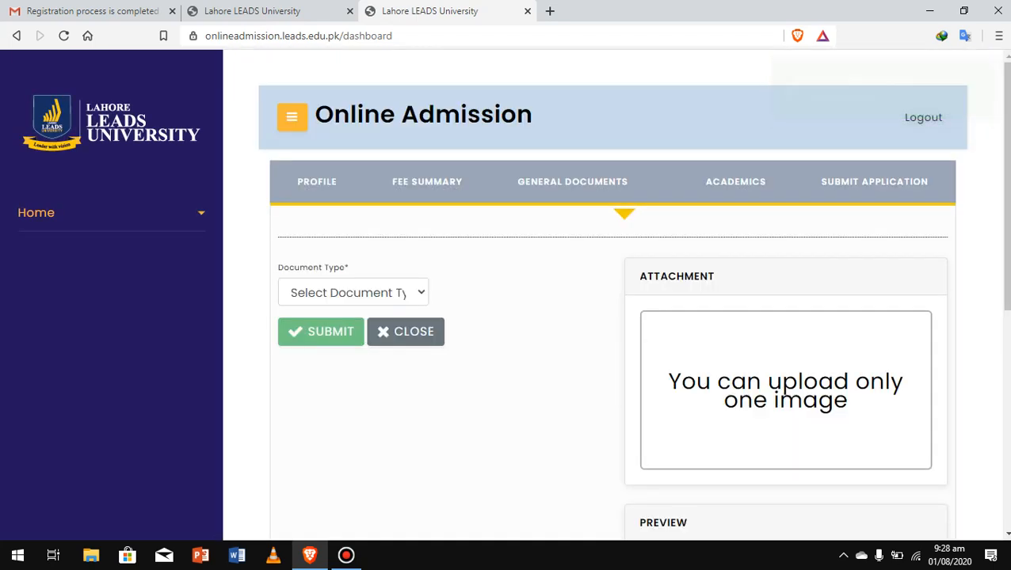
Add a Profile Photo general document by uploading the image 'gg'.
click(353, 293)
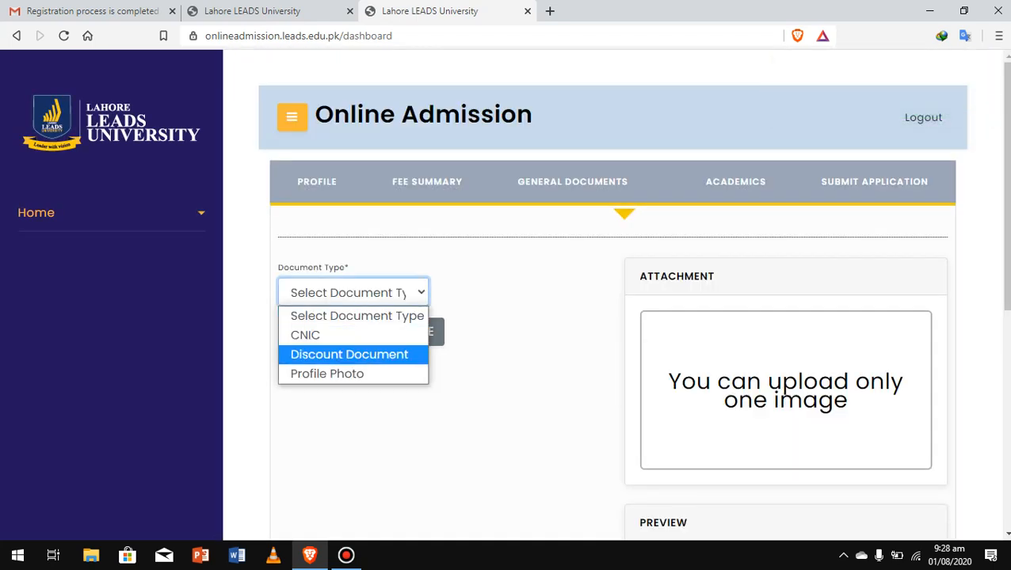
click(327, 374)
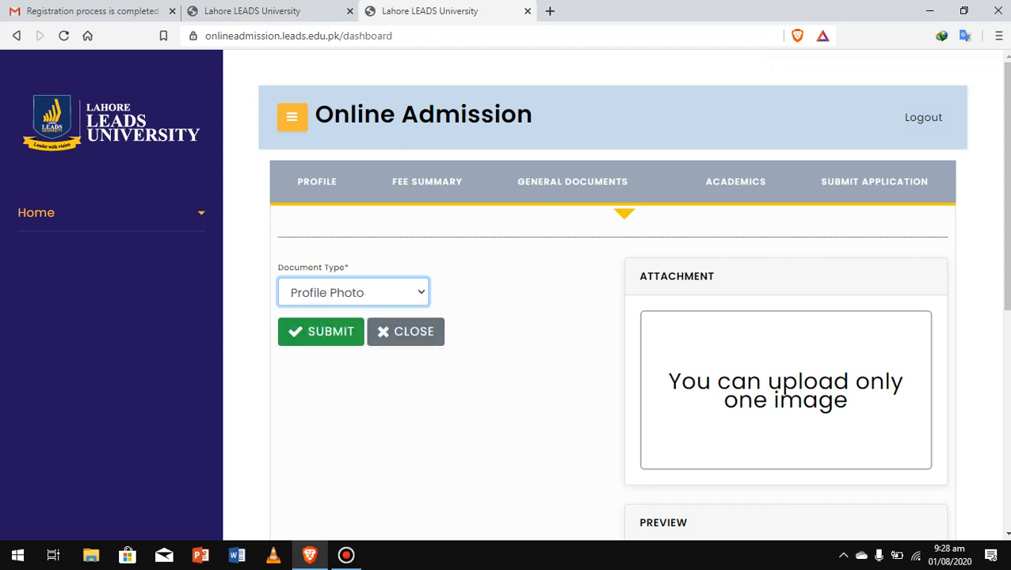
click(785, 392)
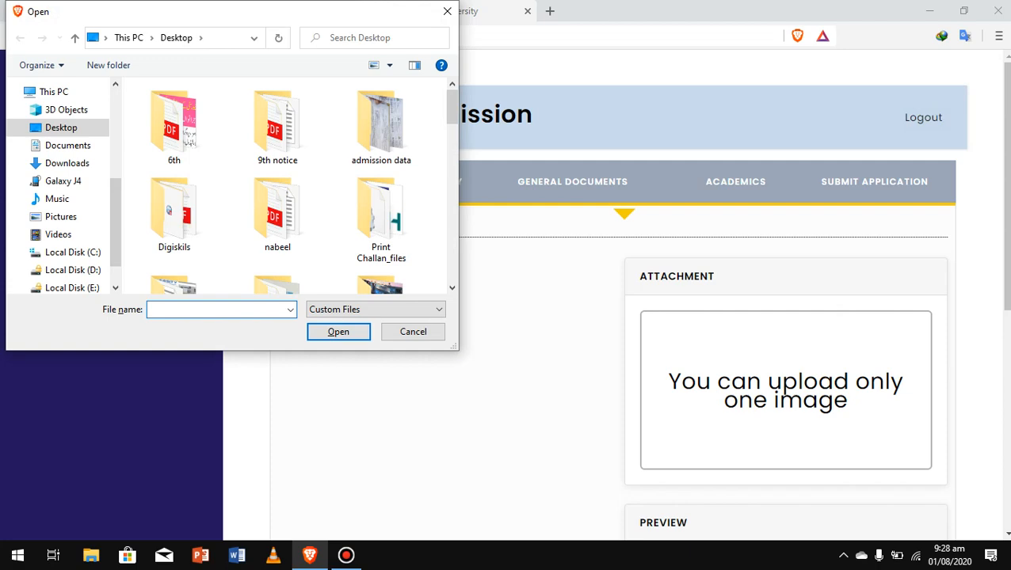
scroll(285, 187, down, 10)
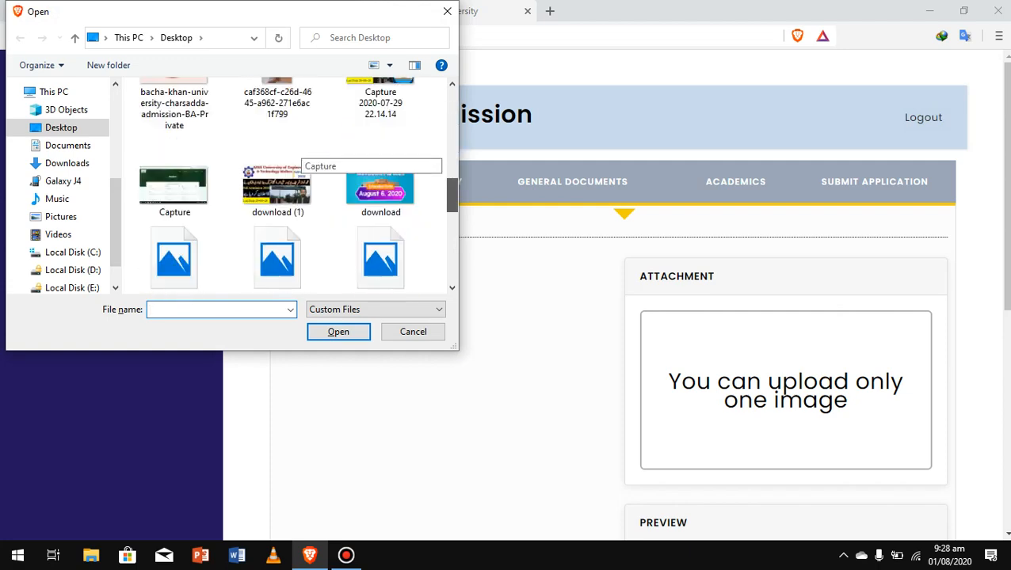
drag(453, 196, 453, 207)
click(277, 182)
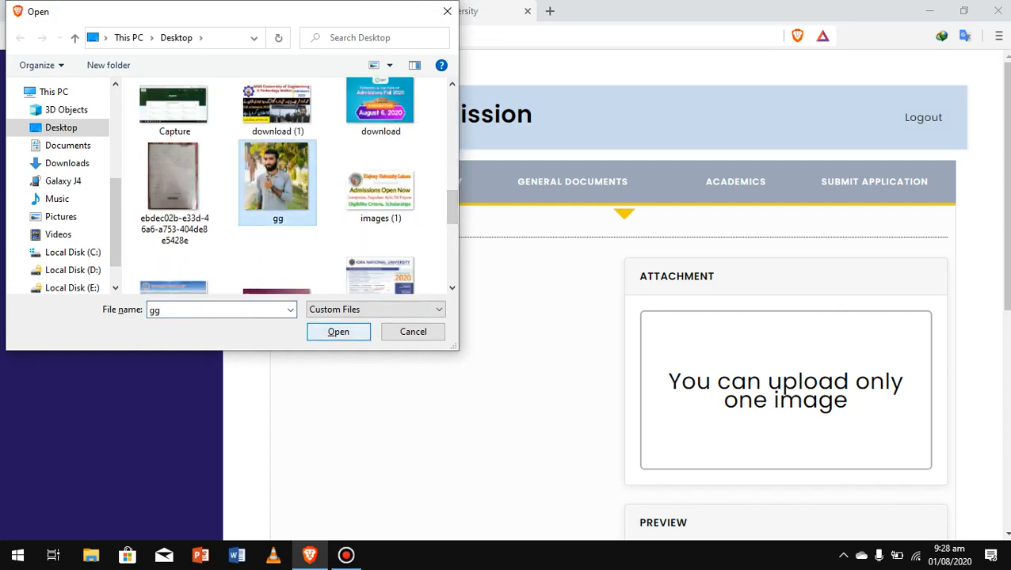
click(338, 331)
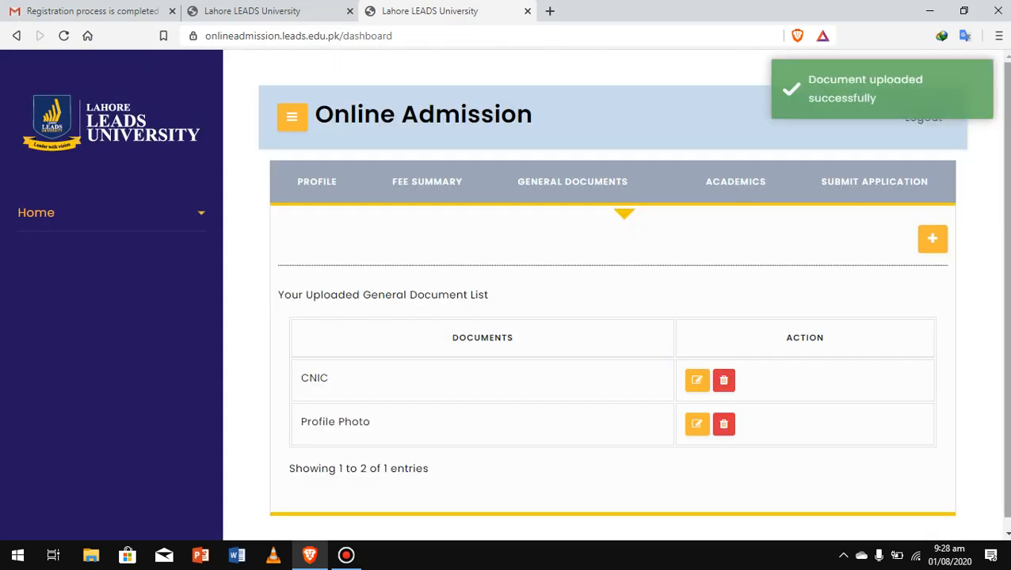
scroll(512, 295, down, 1)
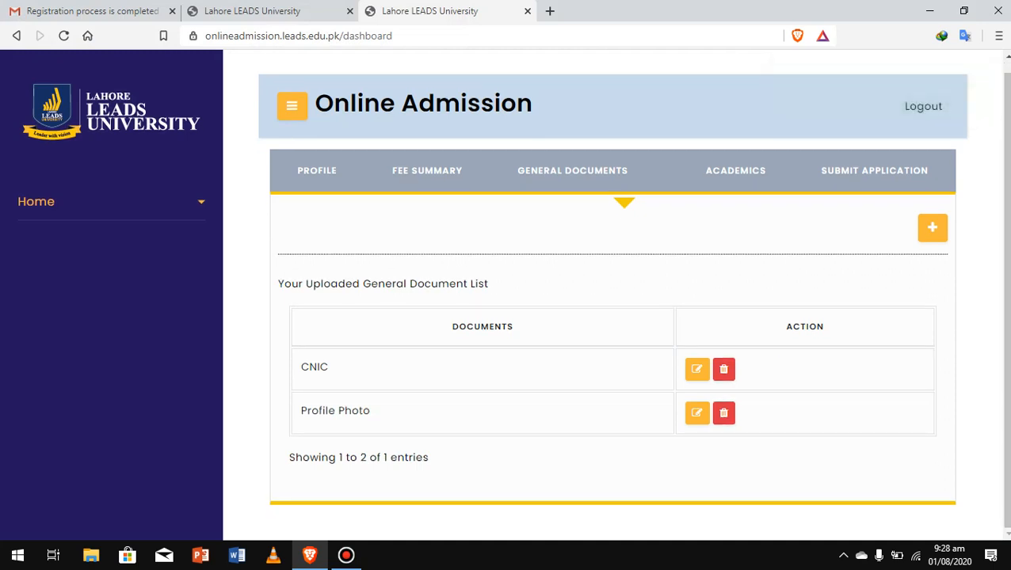
drag(990, 295, 1003, 432)
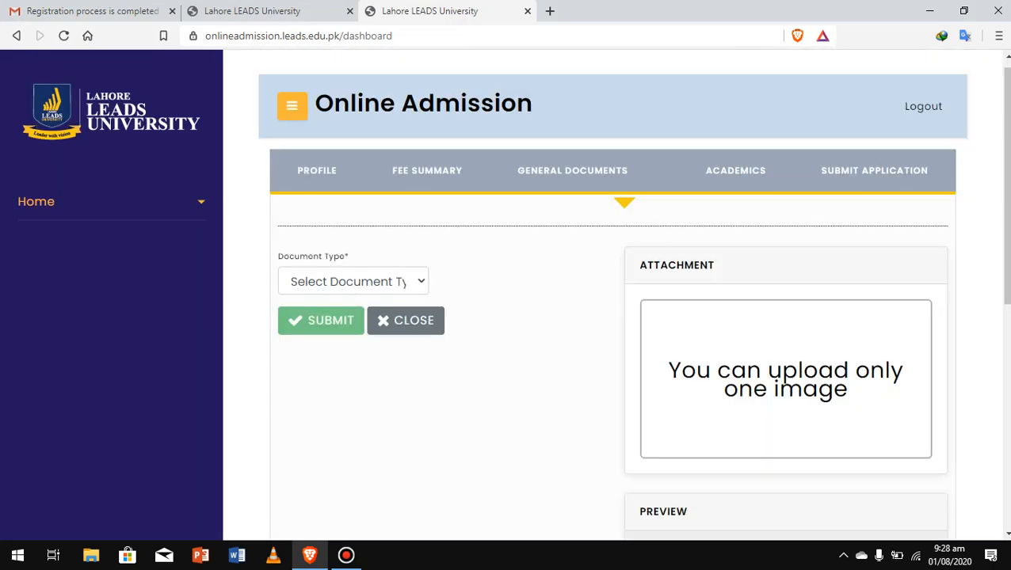
Add a Discount Document general document by uploading the ba12c6be image.
click(354, 281)
click(349, 343)
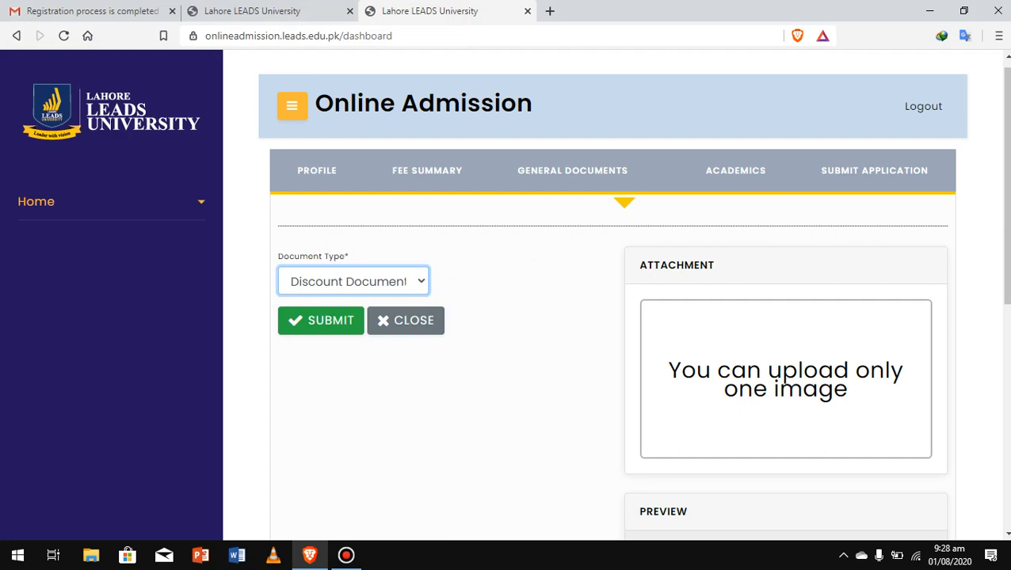
click(785, 378)
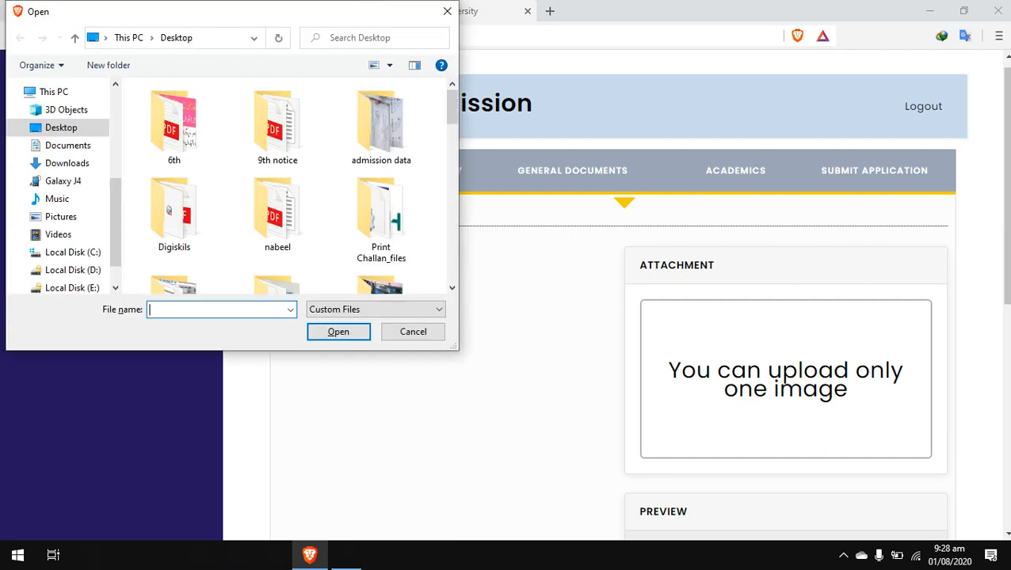
scroll(281, 182, down, 3)
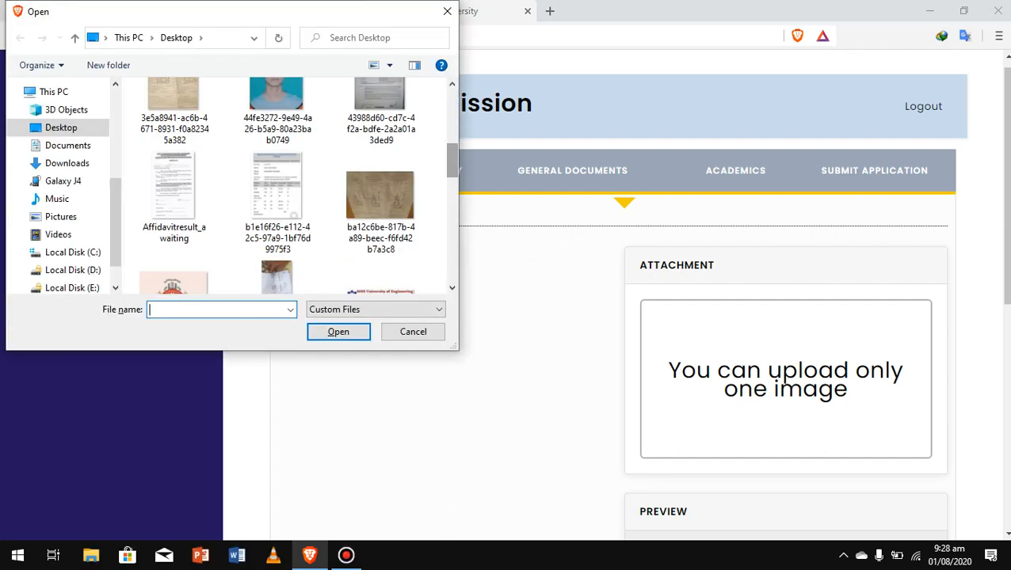
click(380, 202)
click(338, 331)
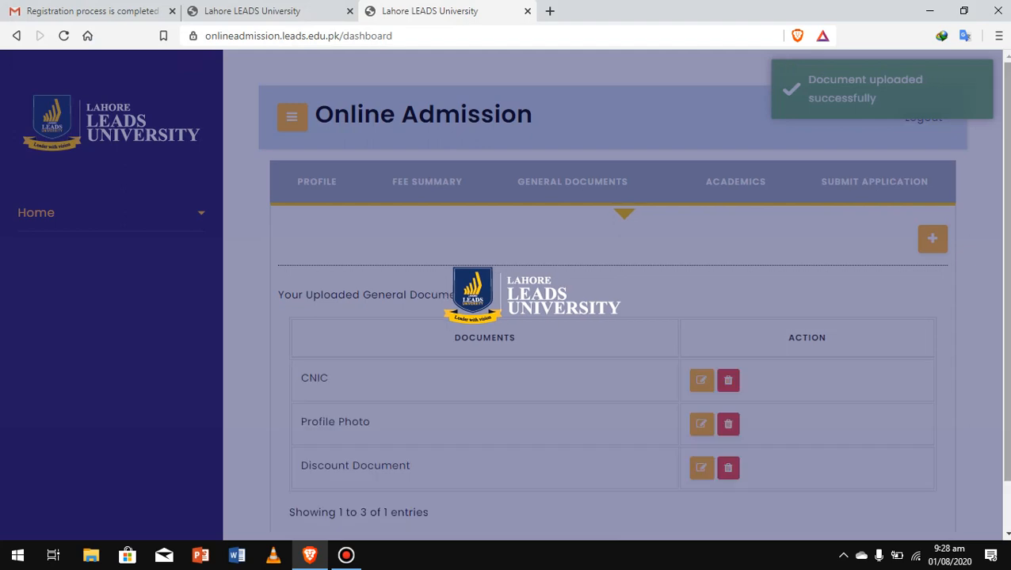
Switch to the Academics section to view its empty document list.
scroll(612, 317, down, 1)
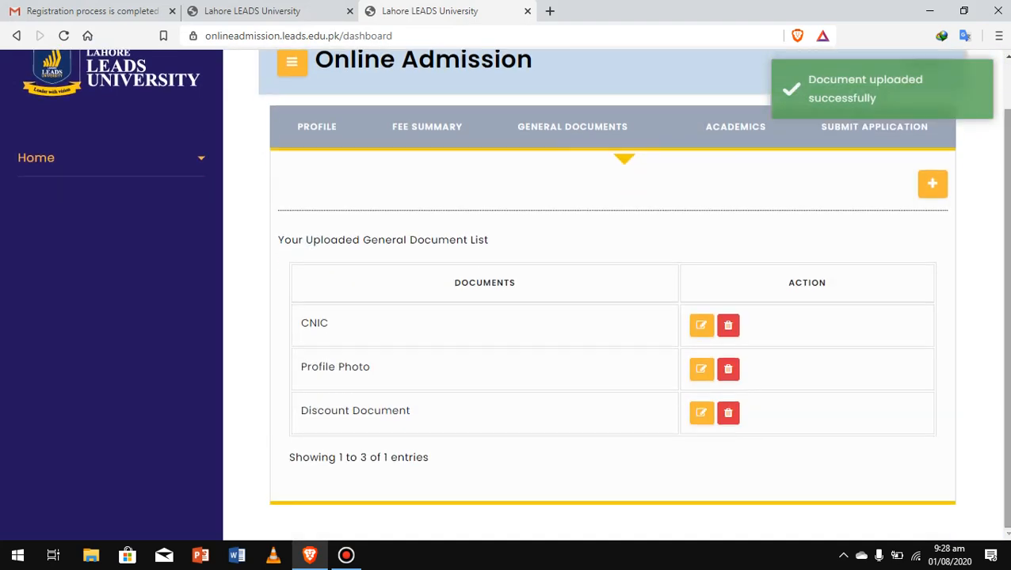
scroll(512, 293, up, 1)
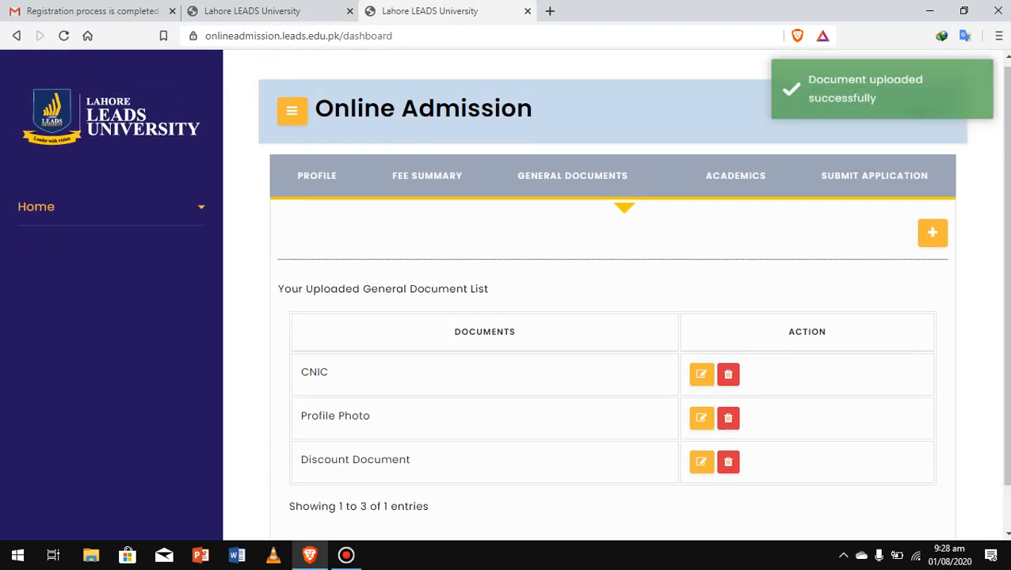
click(735, 175)
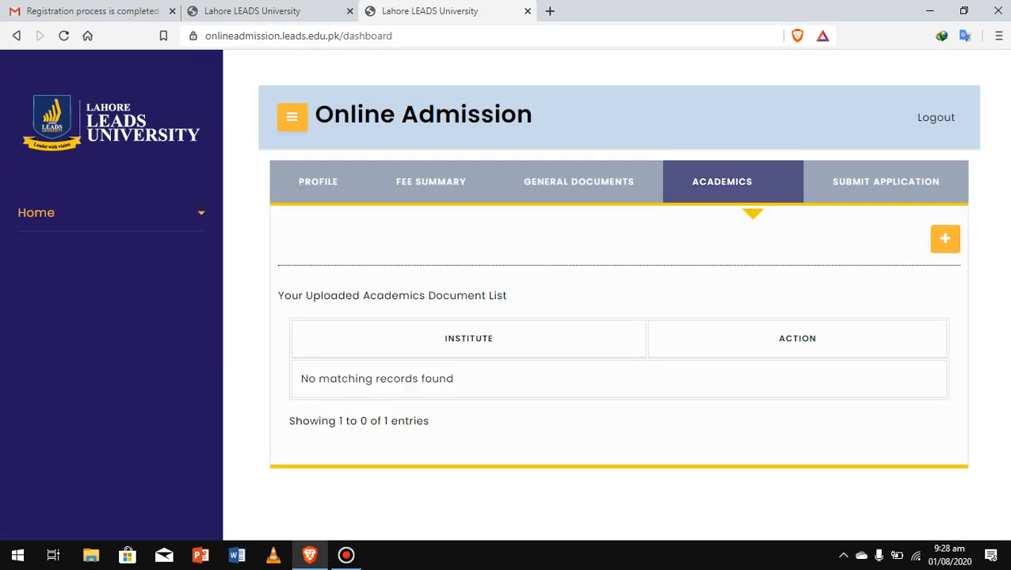
Add a Matric Certificate academics document with its scanned certificate attached.
click(945, 238)
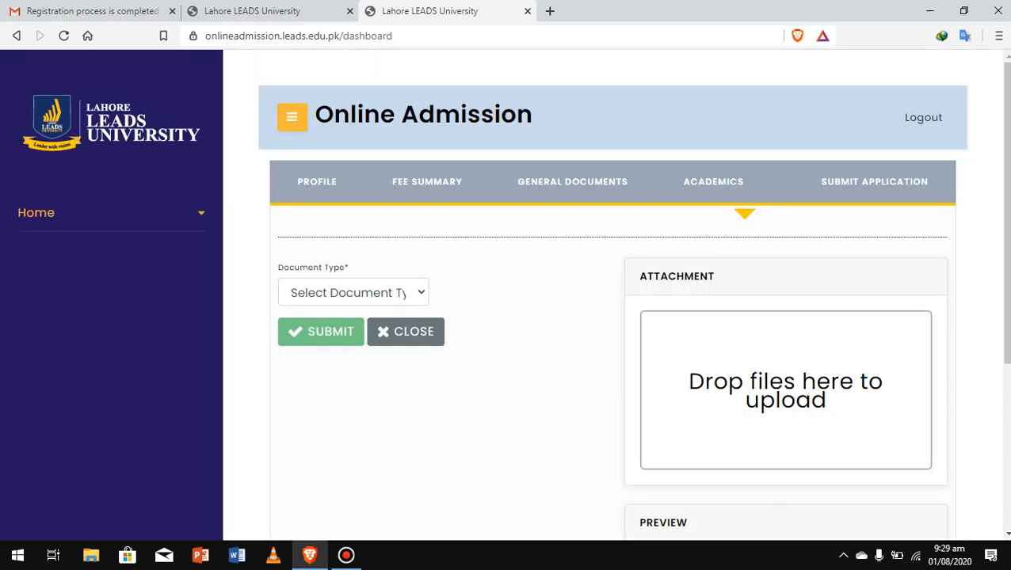
key(alt+Down)
key(Down)
key(Return)
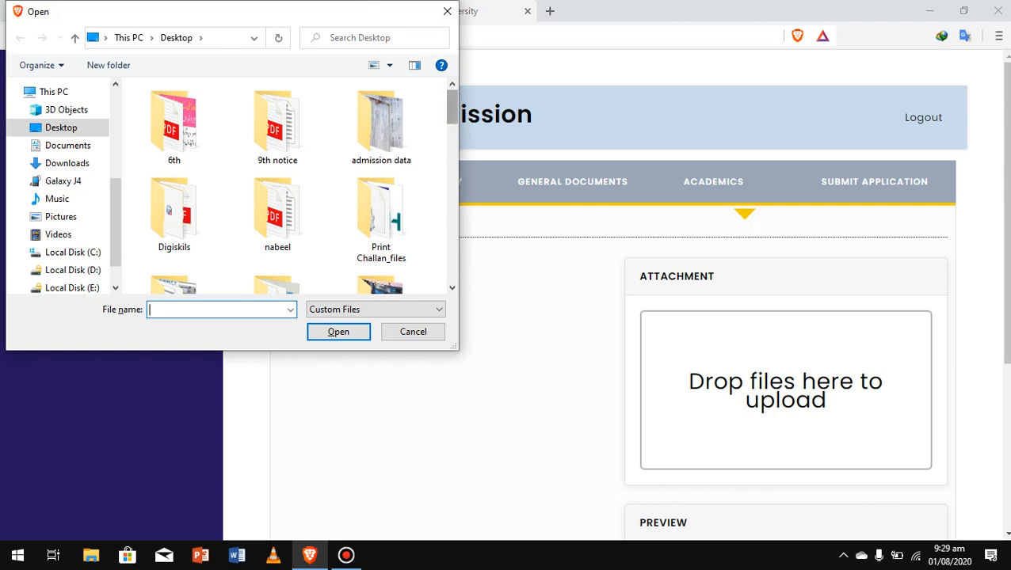
scroll(289, 186, down, 5)
click(380, 130)
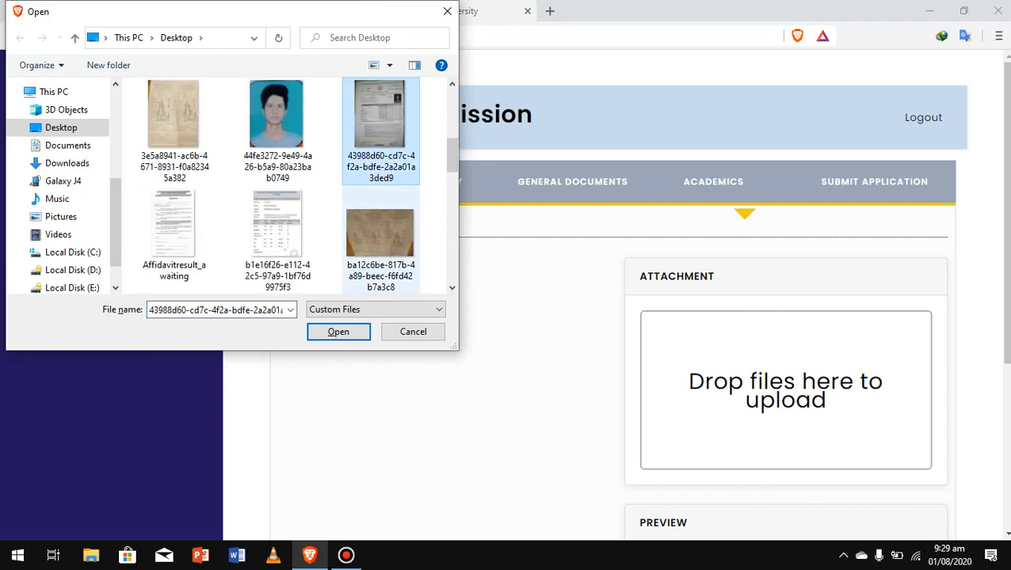
key(Return)
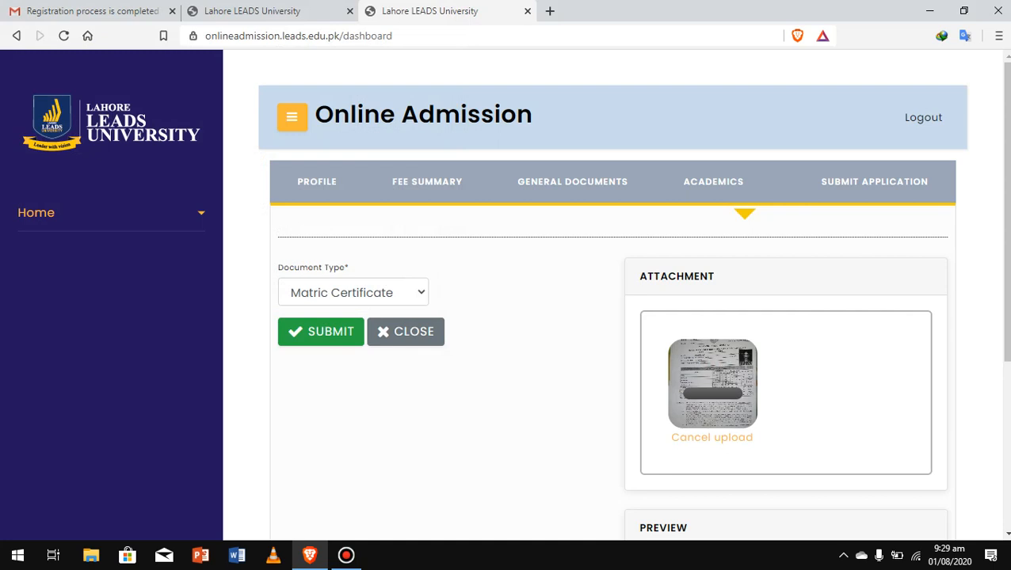
click(321, 331)
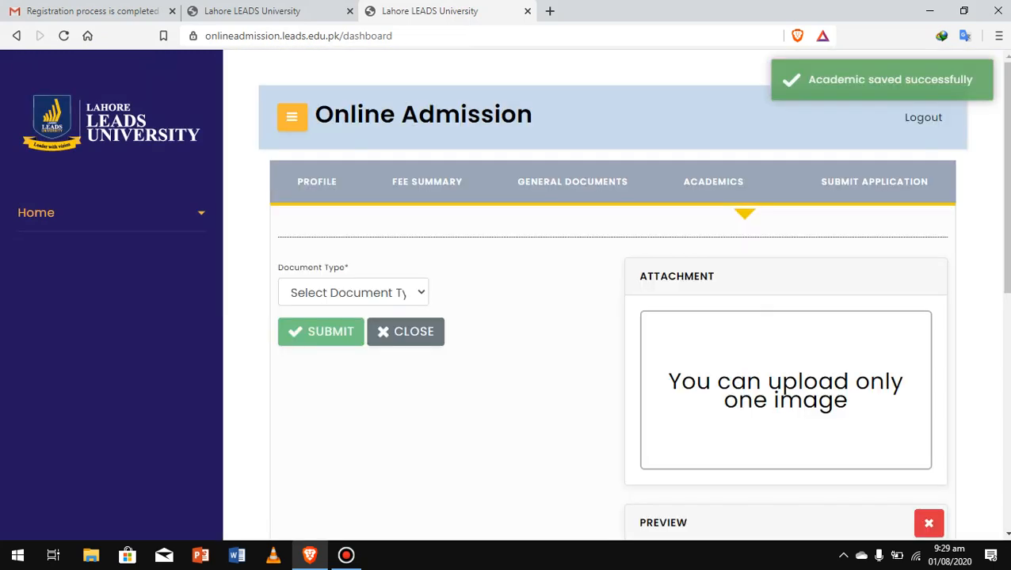
Add an Intermediate Certificate academics document using the ba12c6be image.
click(354, 292)
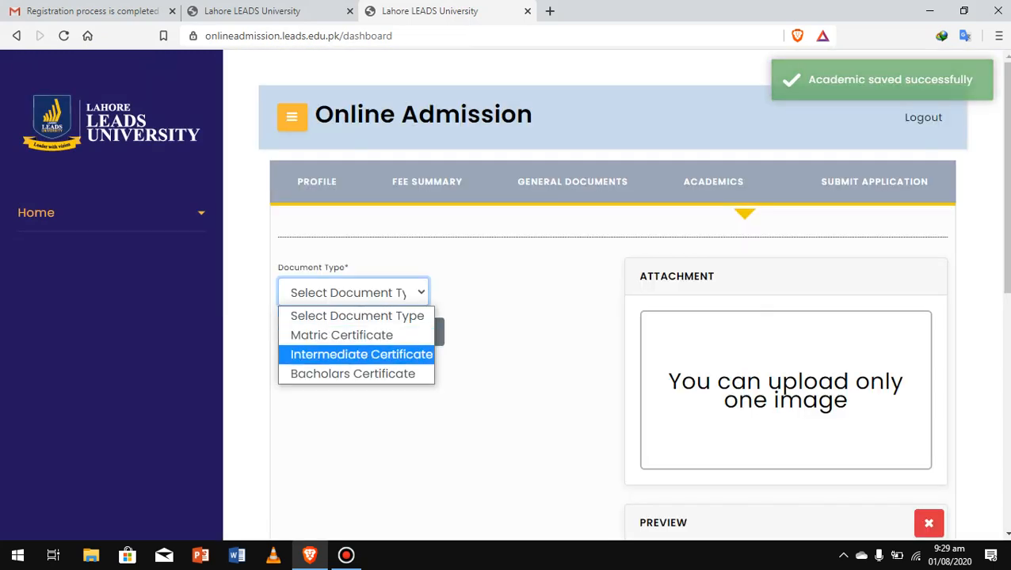
click(361, 354)
click(785, 390)
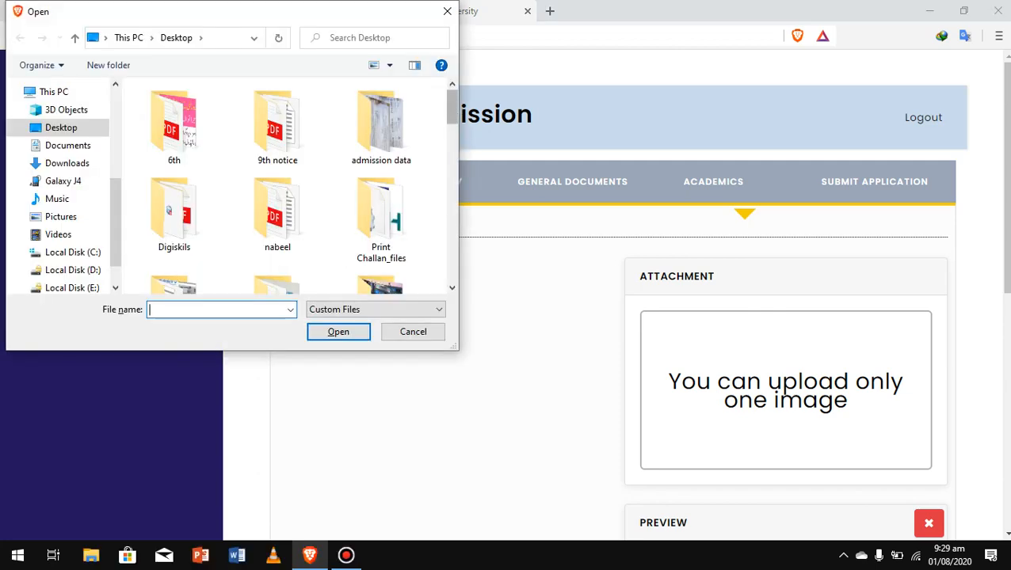
drag(450, 107, 451, 167)
scroll(297, 186, down, 1)
click(378, 135)
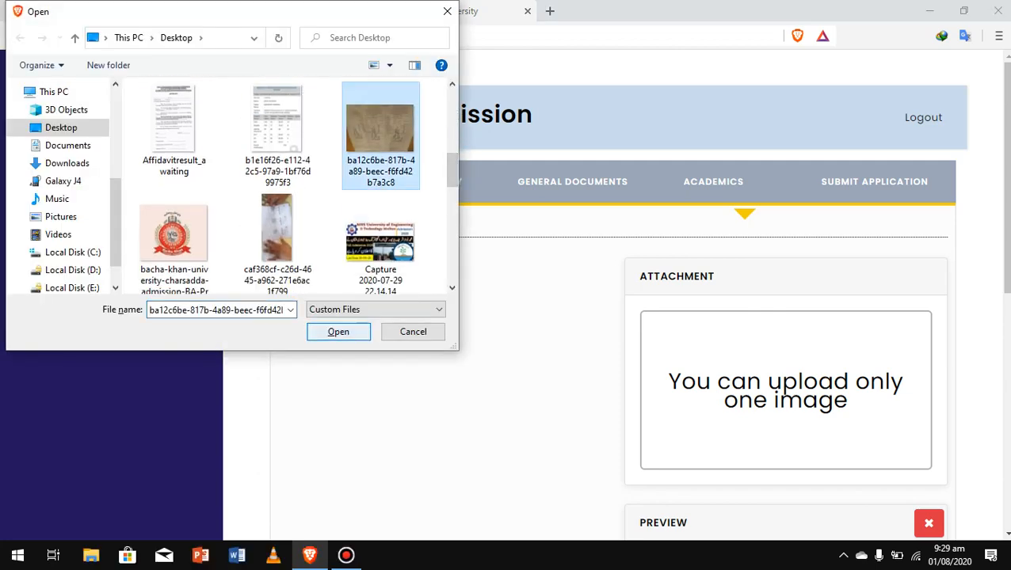
click(338, 331)
drag(1007, 178, 1007, 241)
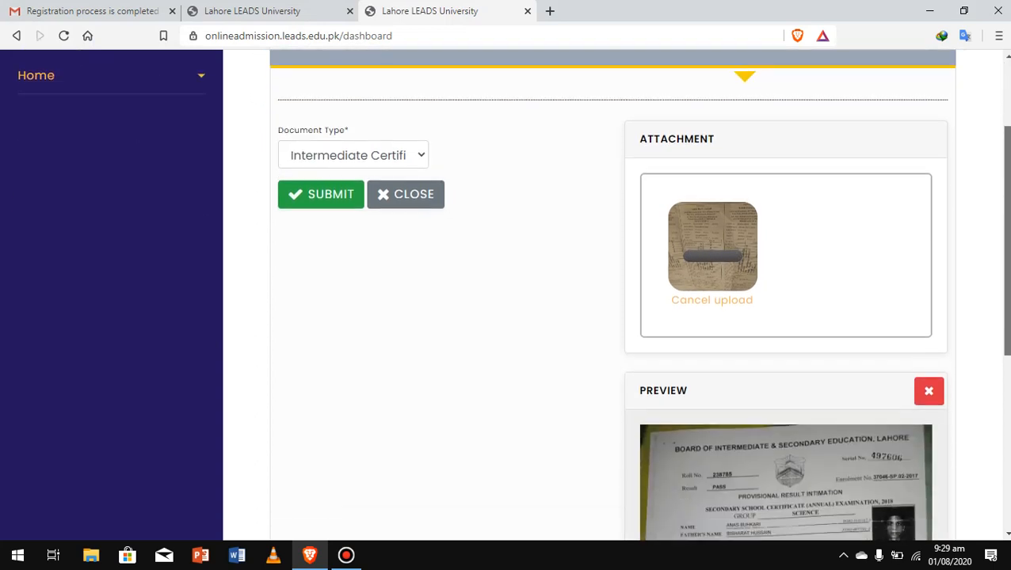
click(320, 194)
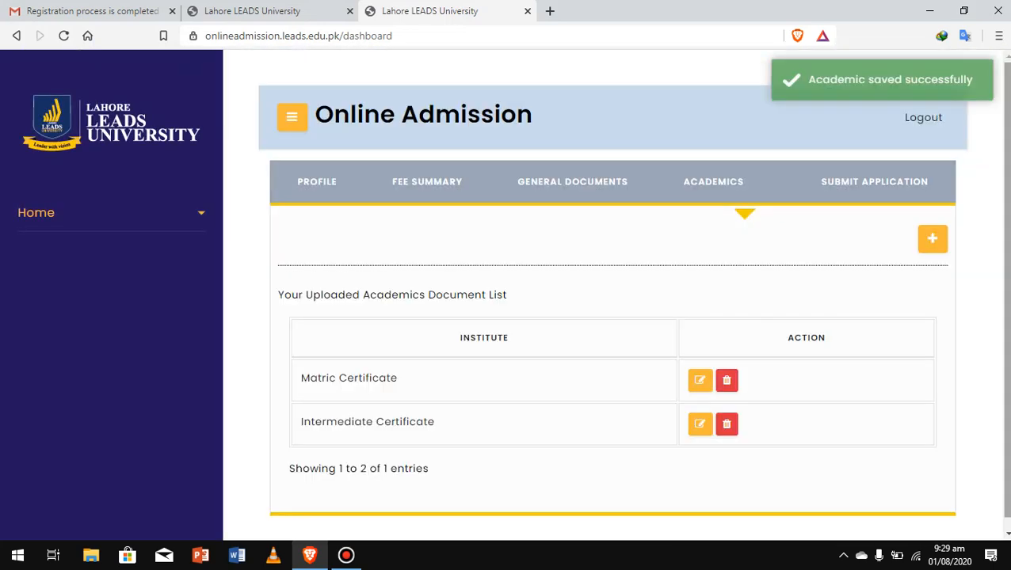
scroll(612, 317, down, 1)
Tick 'I Agree' on the declaration and submit the application.
click(863, 171)
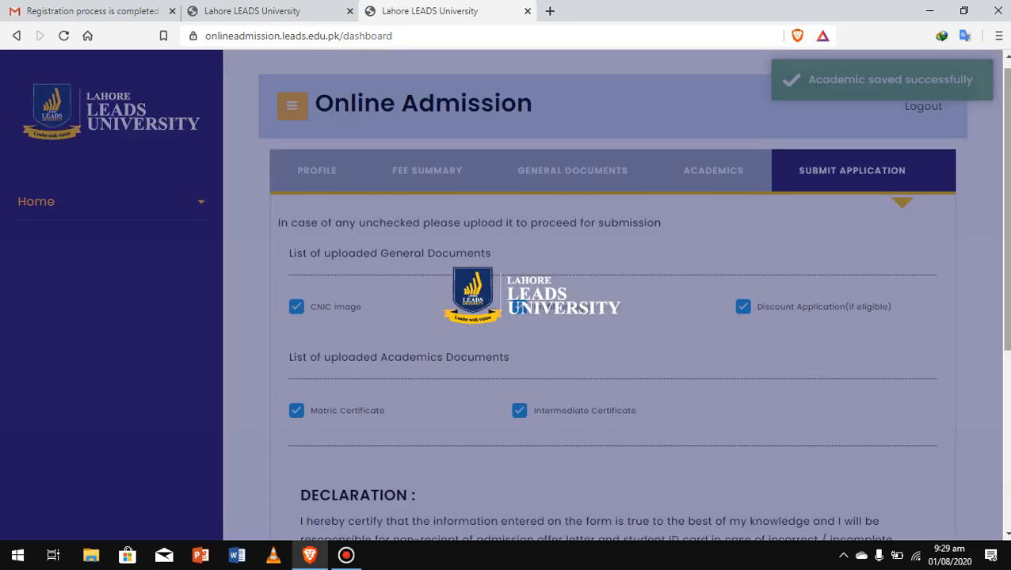
scroll(613, 317, down, 4)
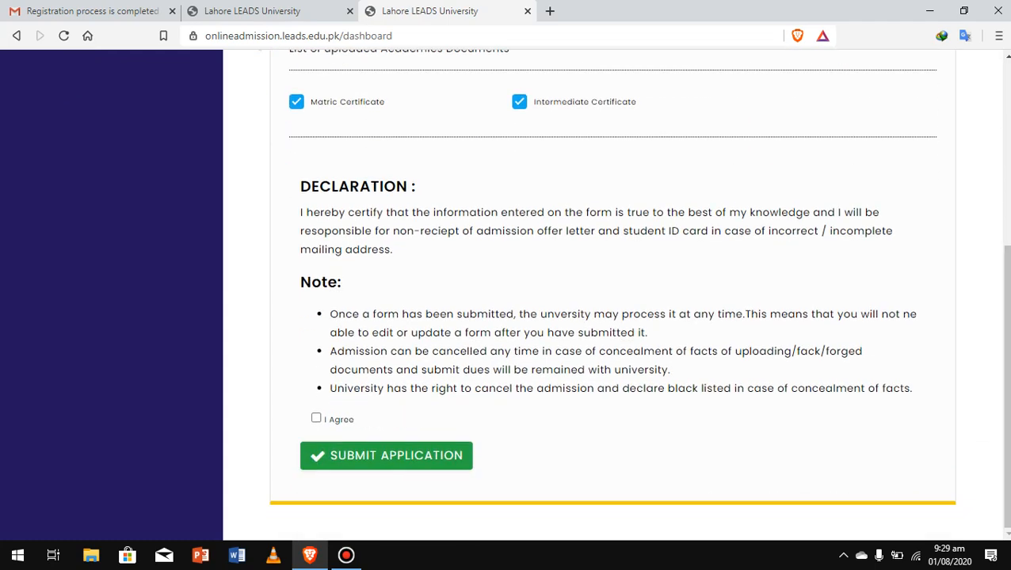
click(316, 418)
click(386, 455)
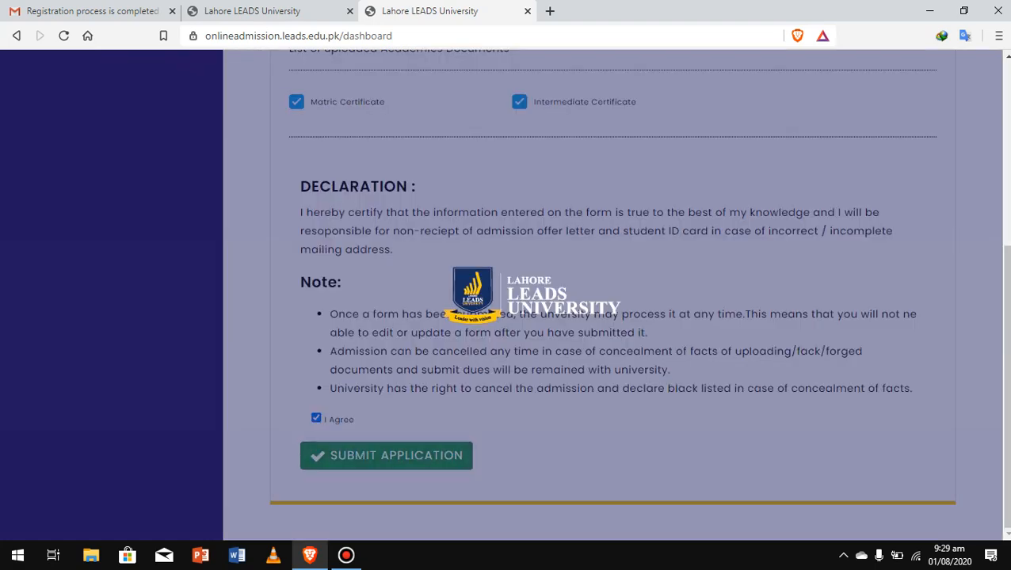